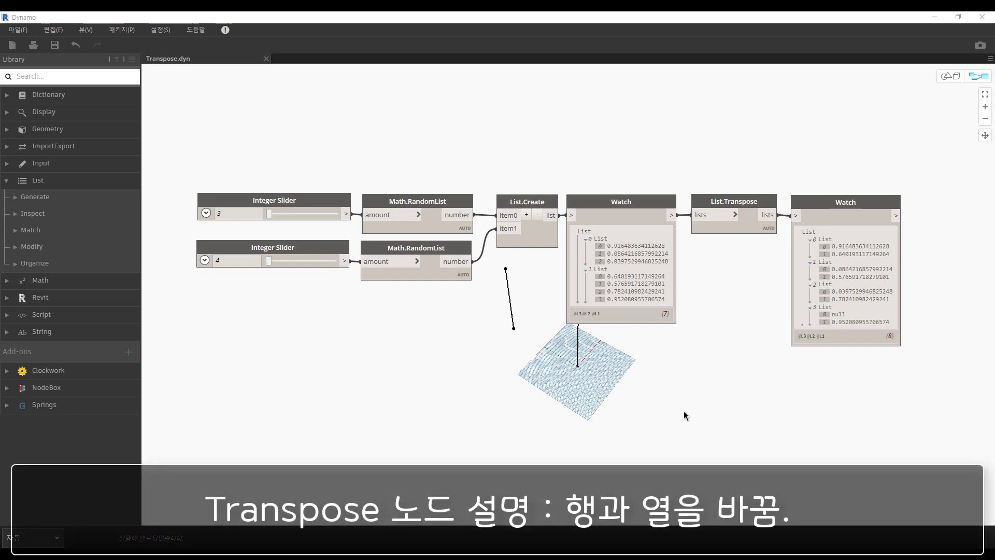
View the List.Transpose node's help page, then close it.
right_click(751, 225)
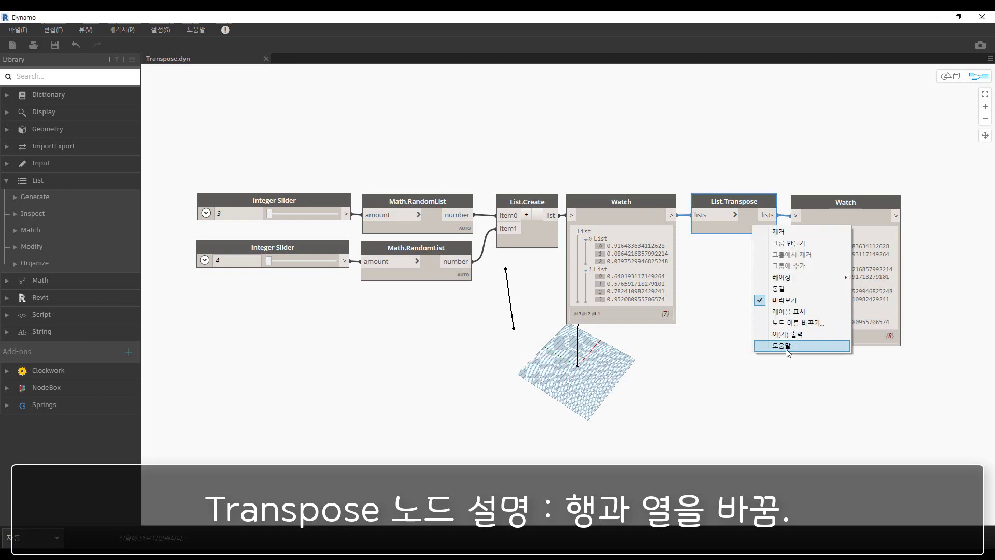
left_click(787, 349)
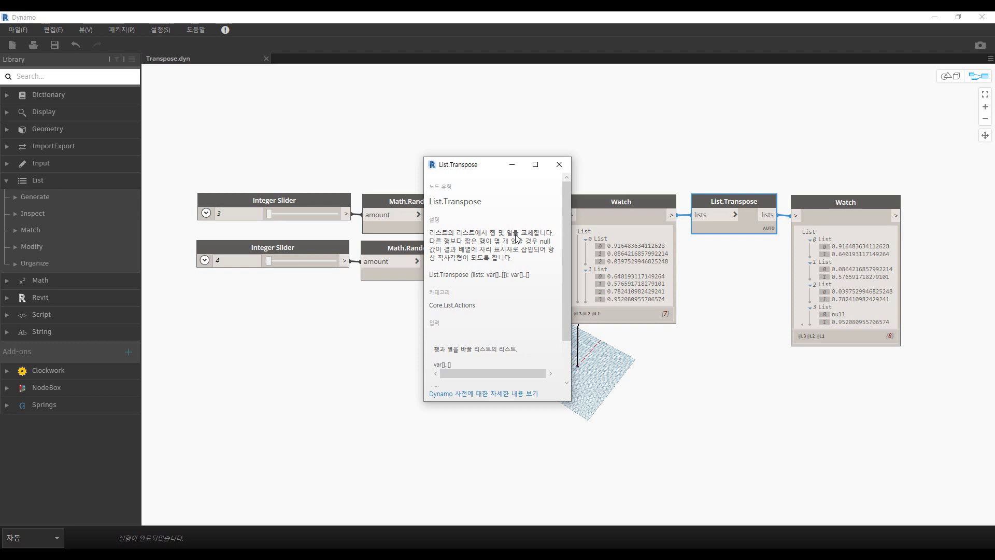
left_click(558, 170)
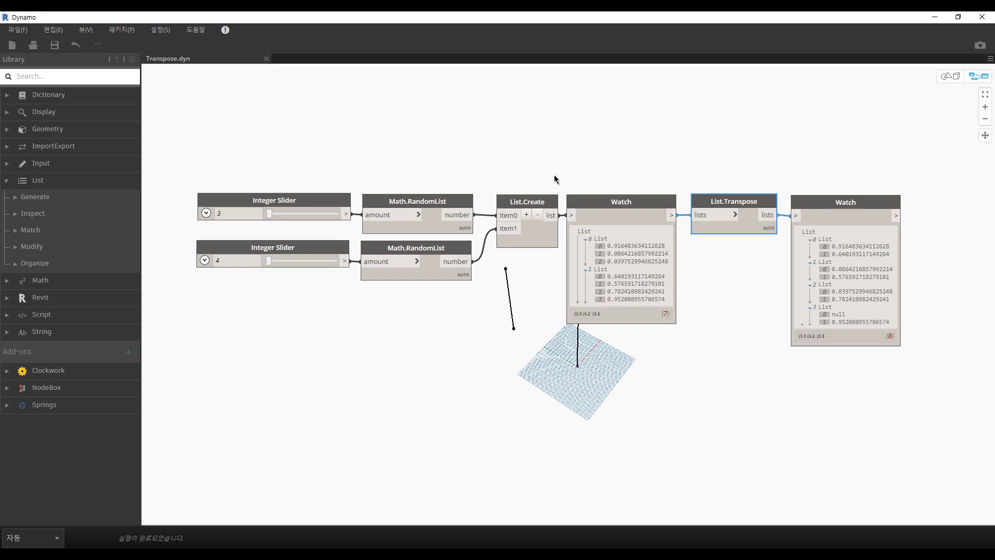
Raise the upper Math.RandomList node and pin both previews showing 3 and 4 random values.
left_click(182, 152)
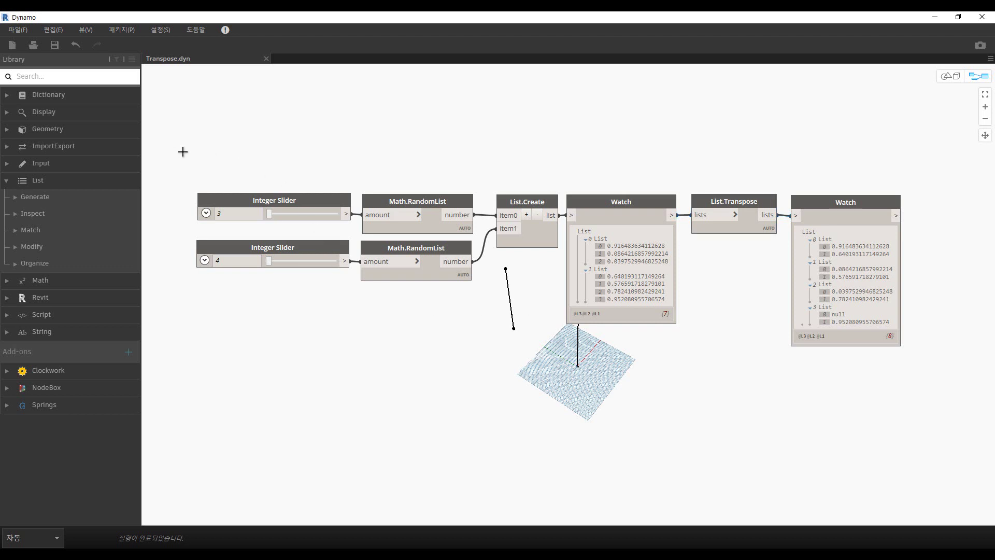
mouse_move(182, 151)
left_mouse_down()
mouse_move(370, 172)
mouse_move(358, 171)
left_mouse_up()
mouse_move(417, 201)
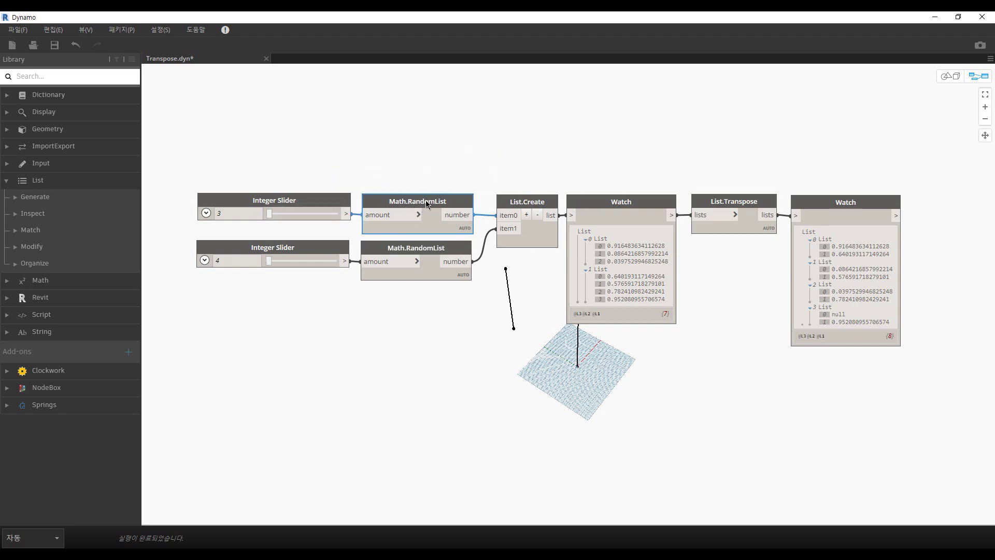
left_click_drag(424, 204, 428, 140)
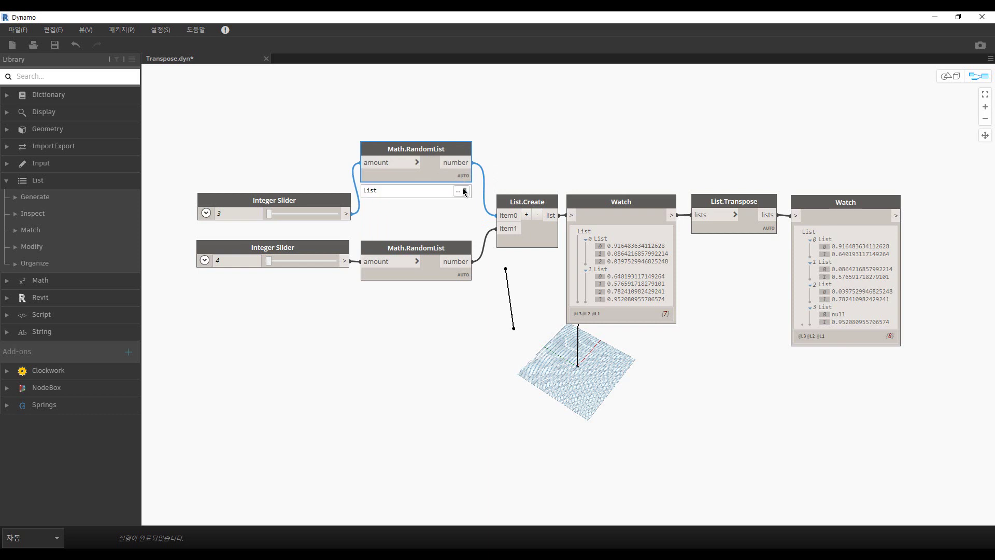
left_click(461, 279)
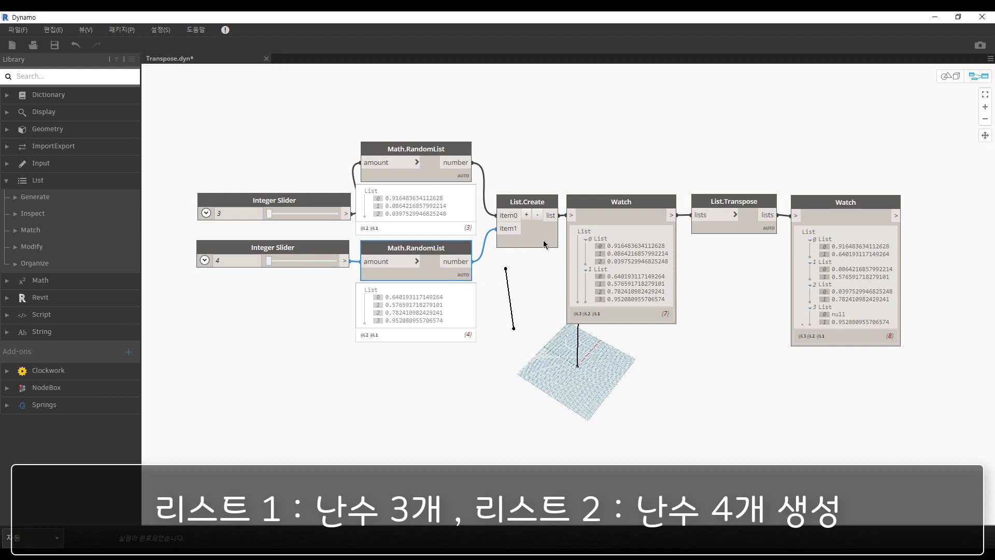
left_click(725, 292)
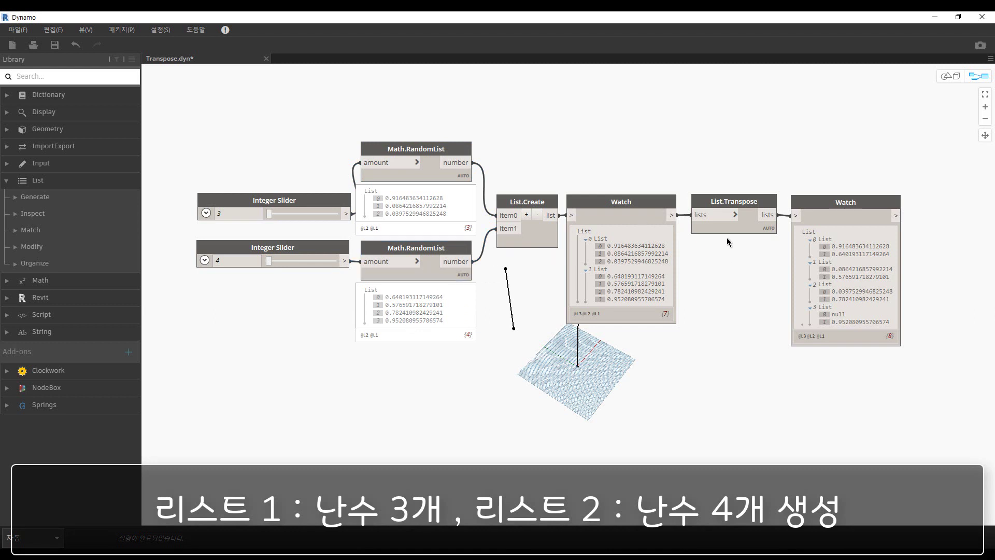
left_click(742, 201)
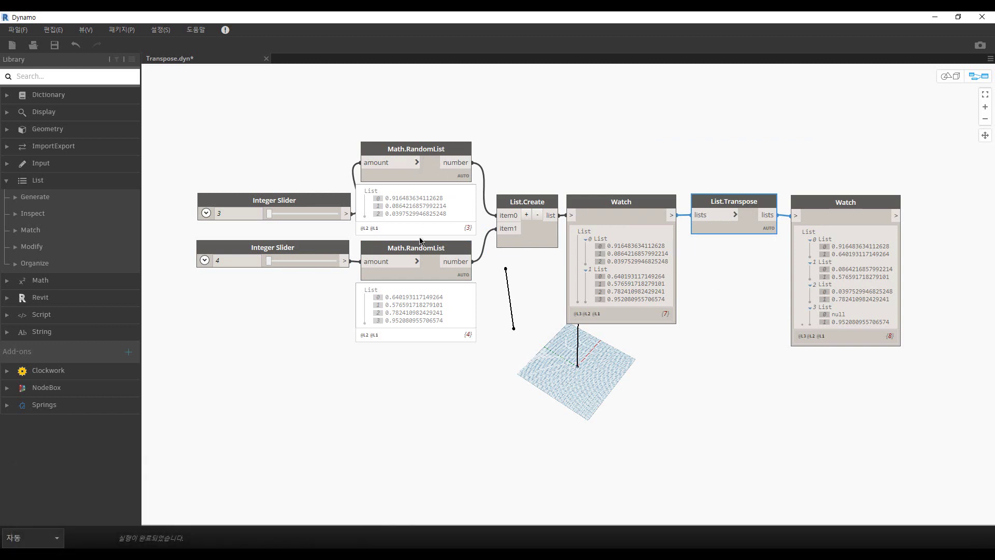
left_click(601, 241)
left_click(600, 272)
left_click(609, 248)
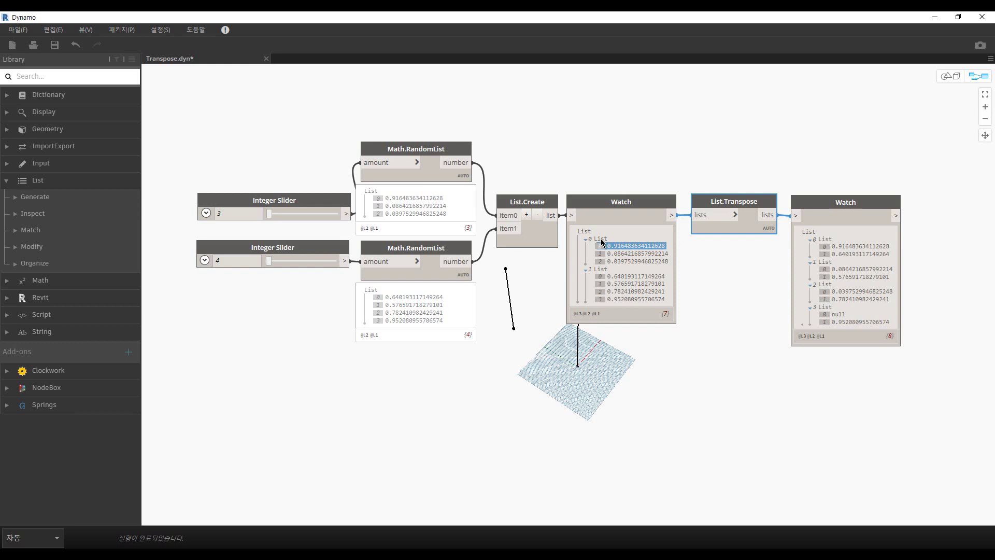
left_click(602, 239)
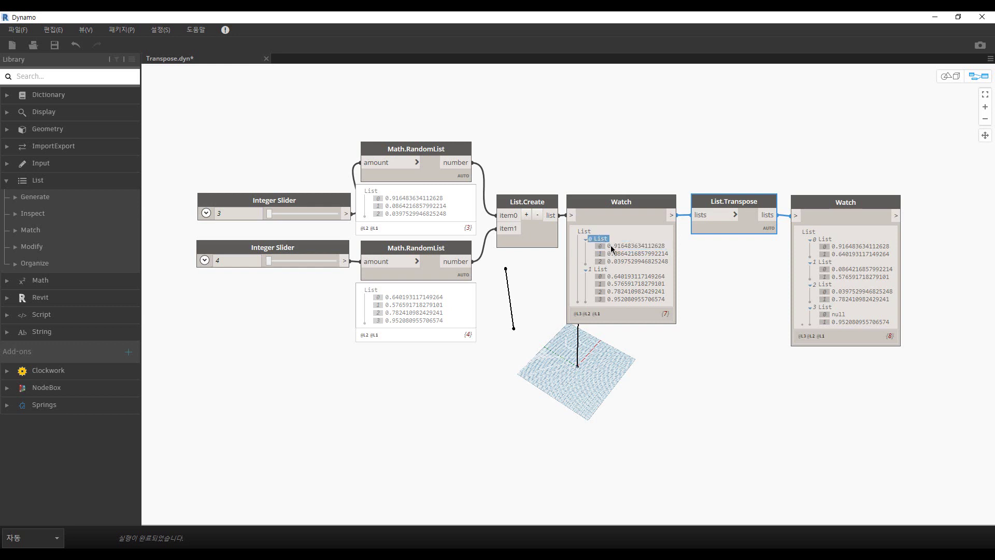
left_click(611, 246)
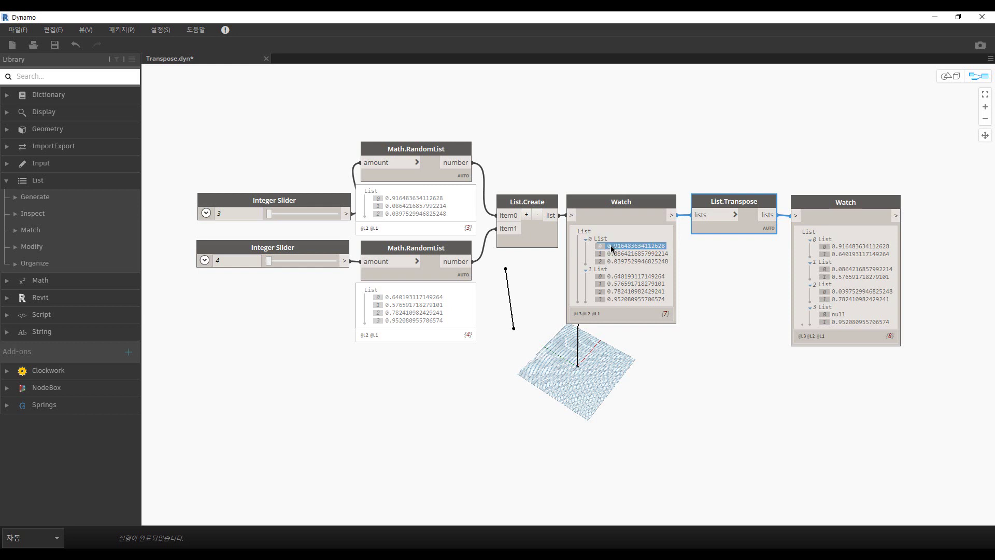
left_click(600, 269)
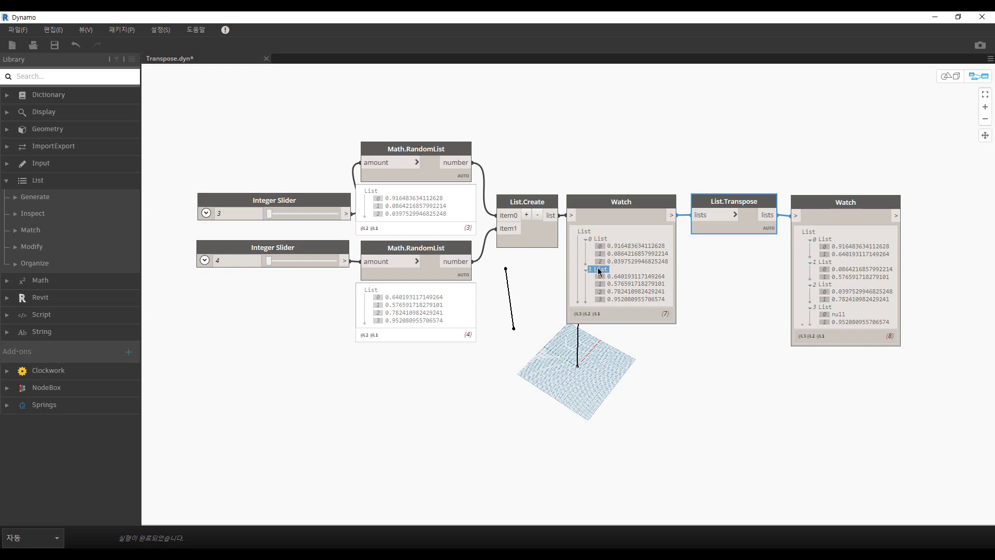
left_click(610, 278)
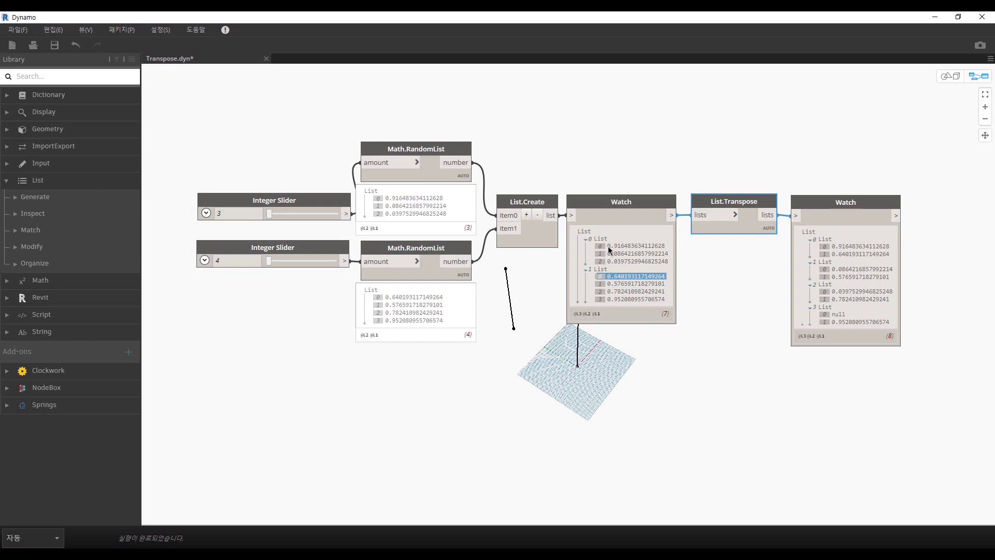
left_click(610, 246)
left_click(614, 278)
left_click(841, 247)
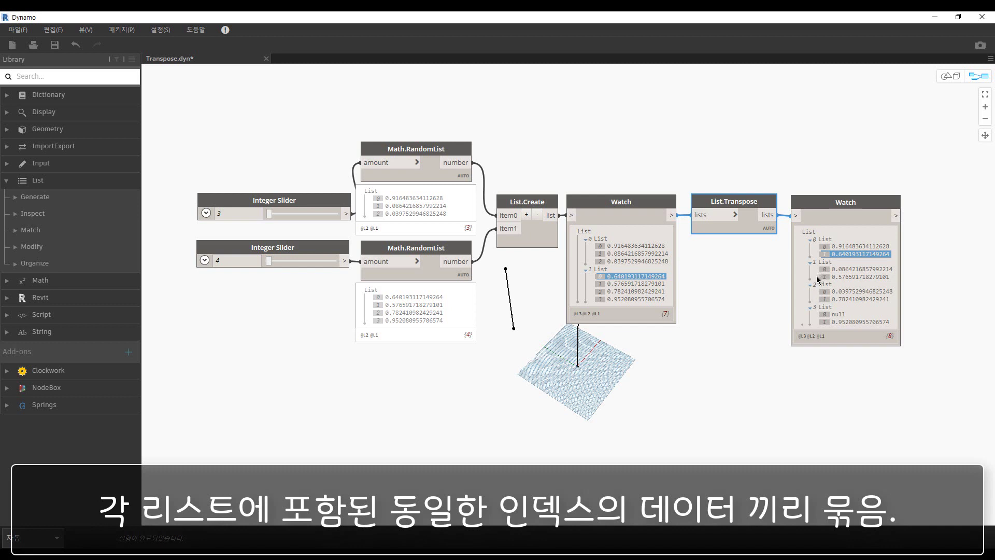
left_click(621, 255)
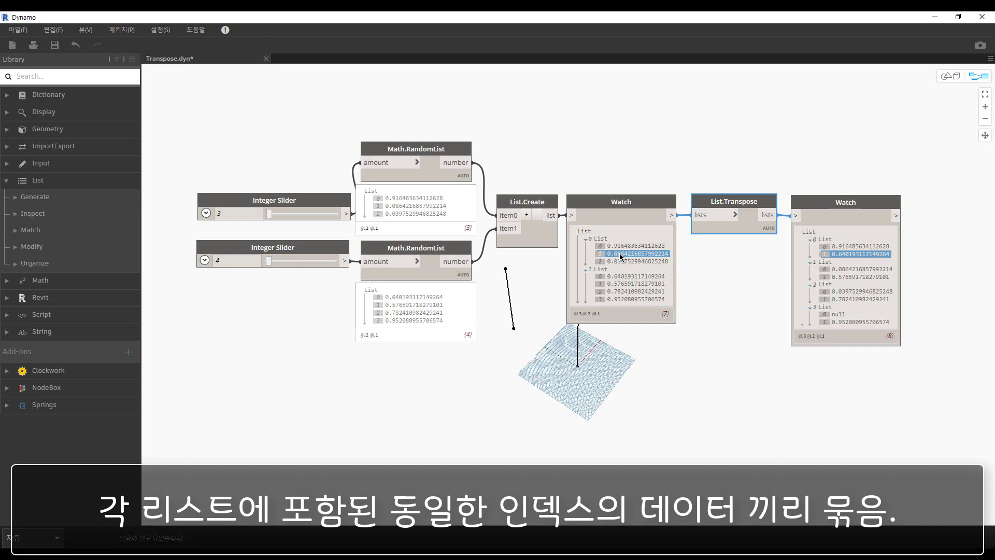
left_click(614, 284)
left_click(845, 276)
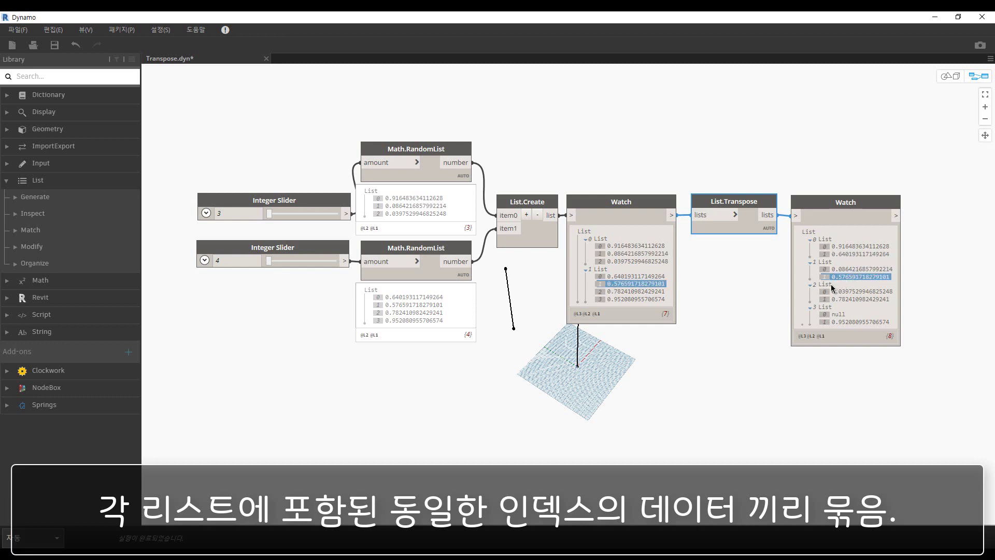
left_click(629, 262)
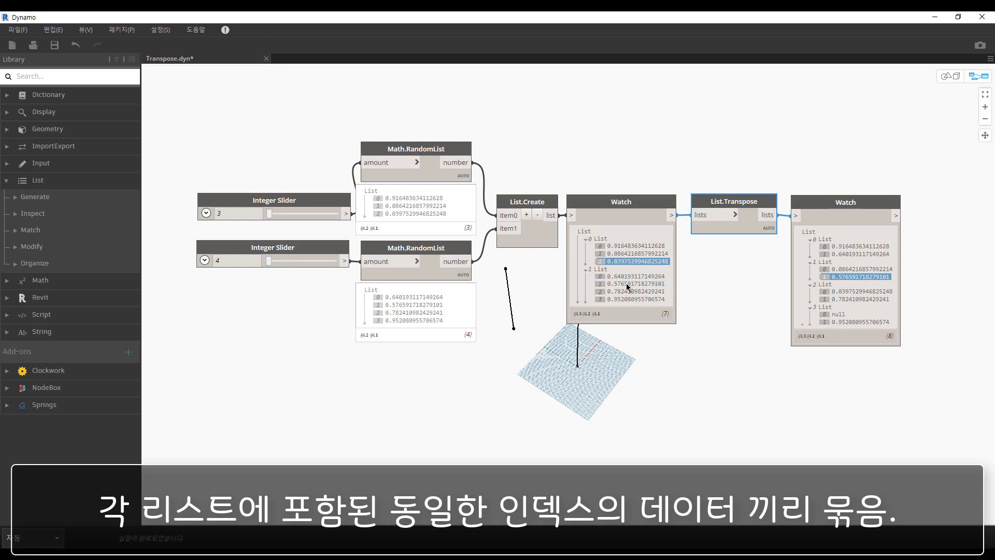
left_click(629, 291)
left_click(850, 298)
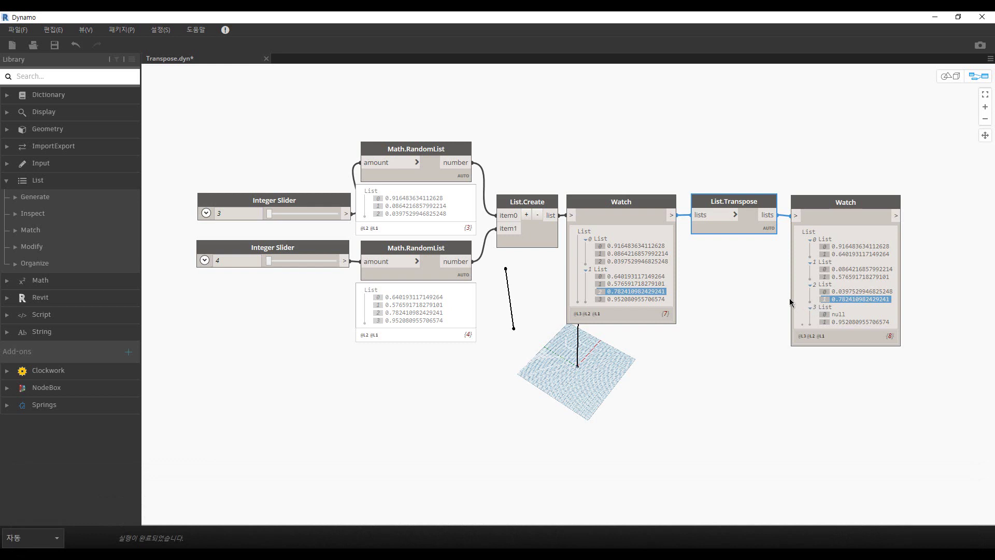
left_click(611, 300)
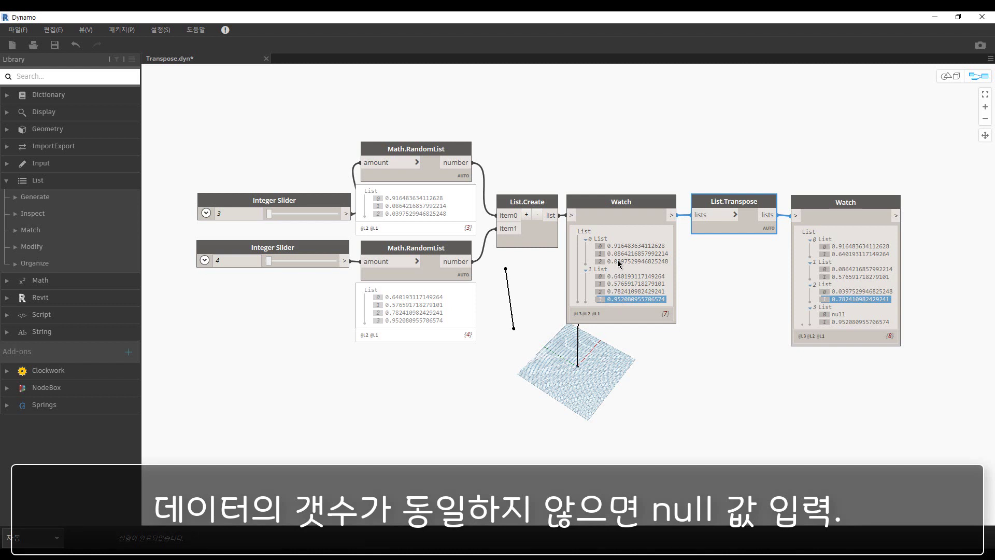
left_click(842, 322)
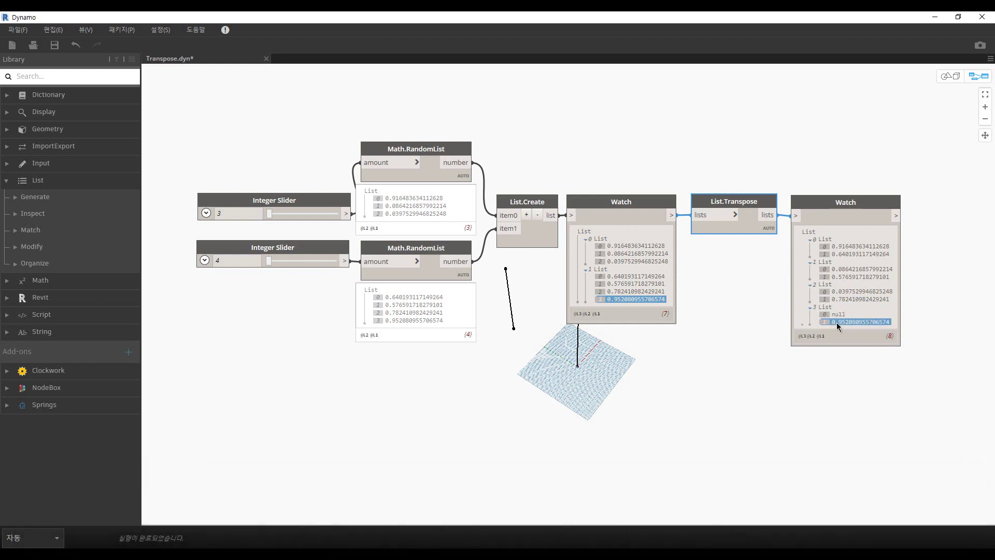
left_click(748, 343)
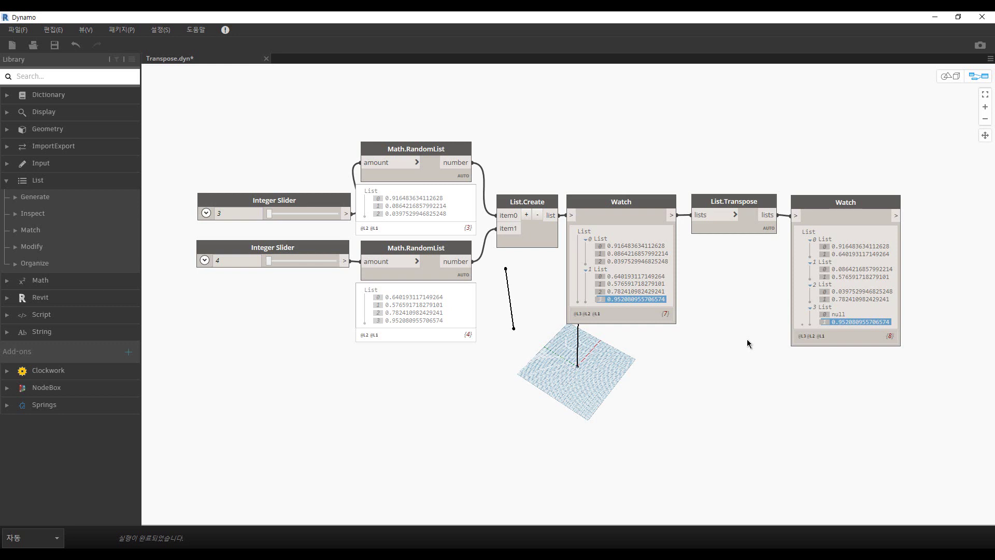
Zoom and pan to the Data.ImportExcel group, then switch to the Sample.xlsx Excel window.
scroll(695, 388, "down", 2)
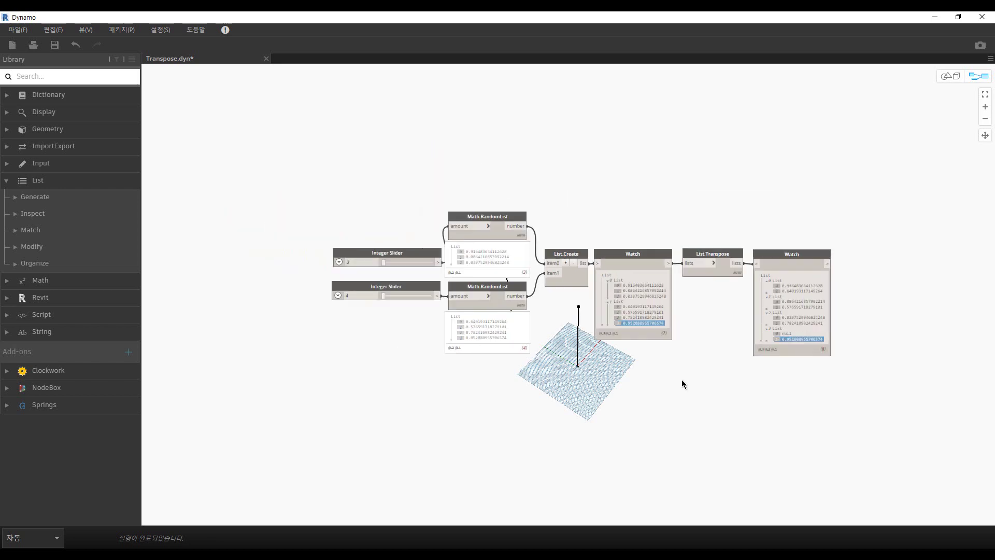
scroll(676, 423, "down", 2)
scroll(661, 332, "down", 2)
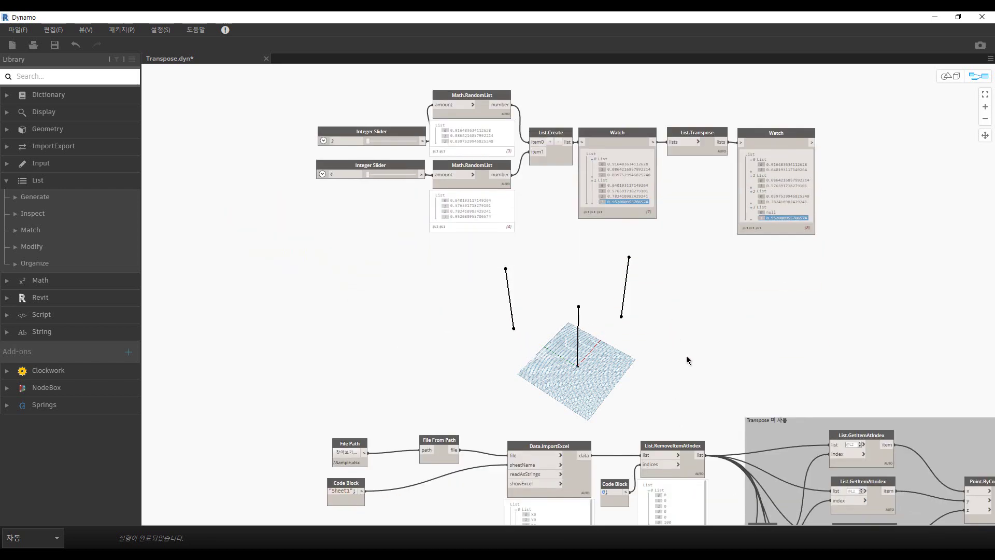
scroll(672, 311, "up", 1)
scroll(669, 269, "up", 2)
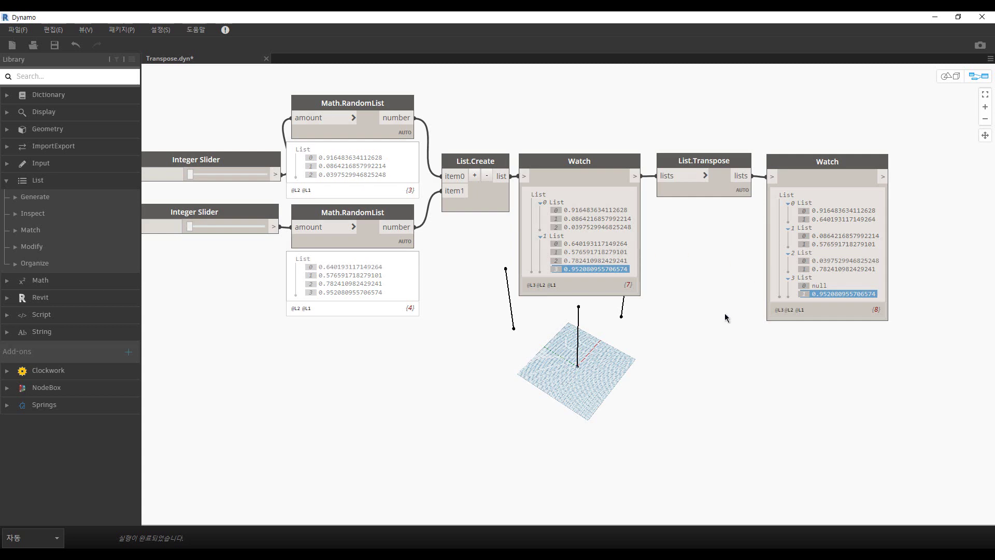
scroll(659, 278, "down", 2)
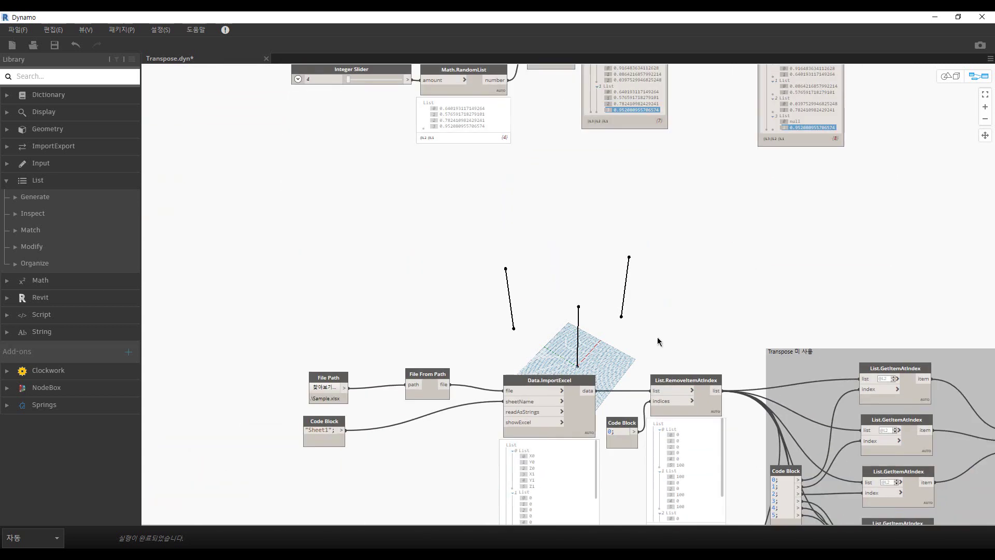
scroll(638, 321, "down", 2)
scroll(661, 465, "up", 1)
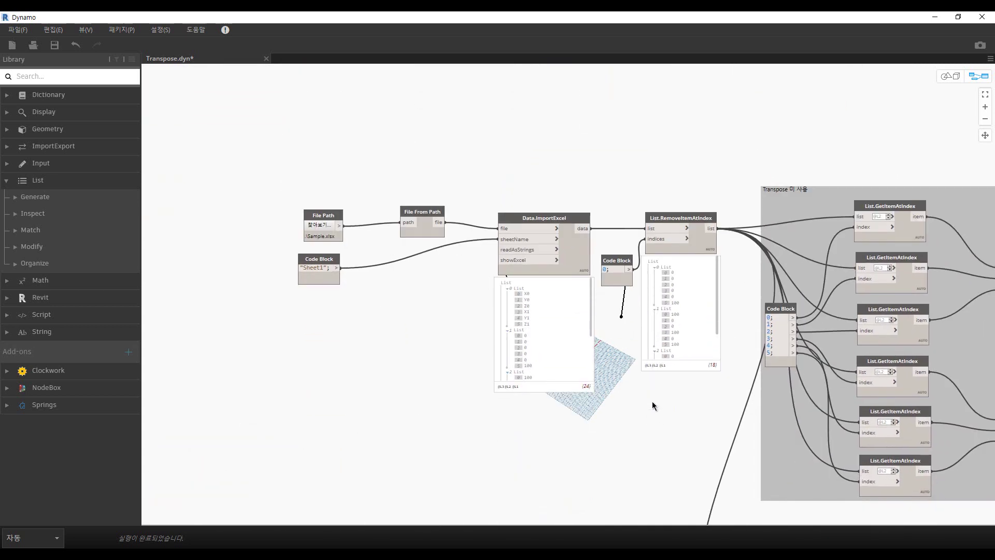
scroll(653, 402, "up", 1)
scroll(440, 375, "up", 1)
middle_click_drag(429, 309, 378, 368)
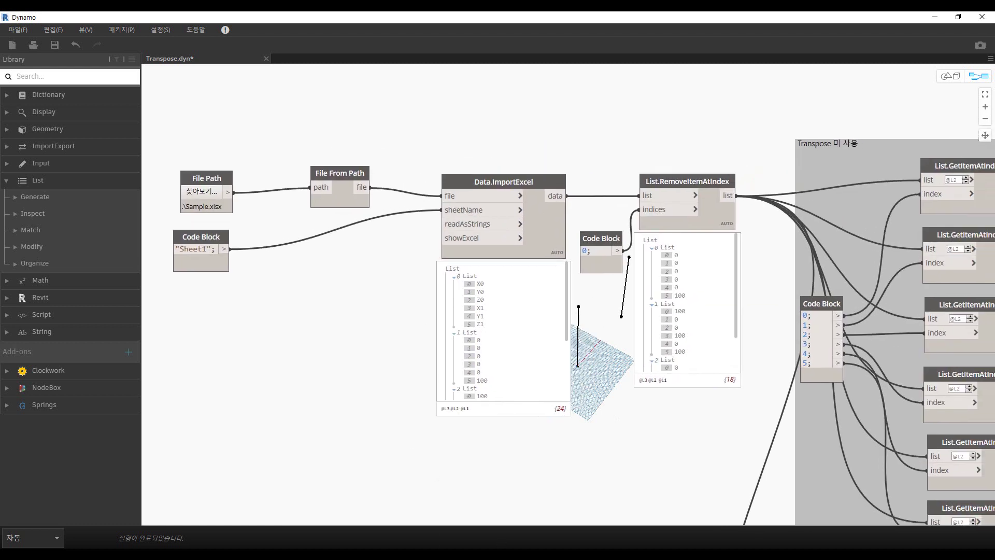
key("alt+Tab")
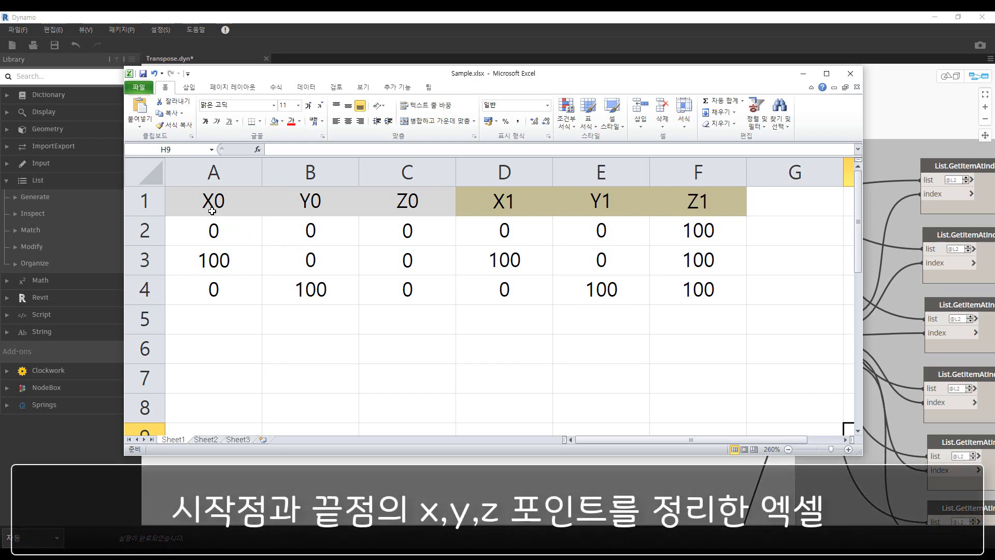
left_click(212, 211)
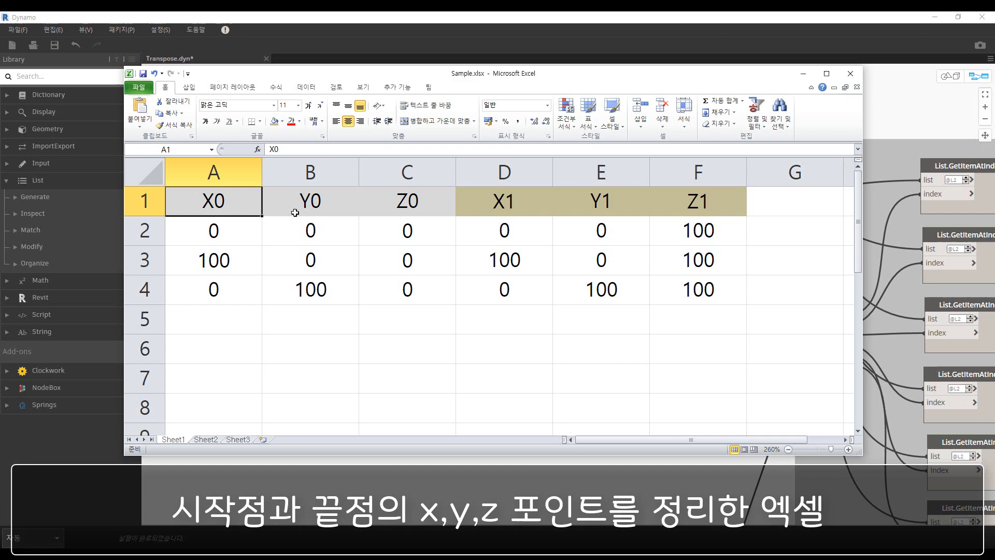
left_click(325, 208)
left_click(392, 205)
left_click_drag(228, 199, 380, 207)
left_click_drag(517, 215, 707, 203)
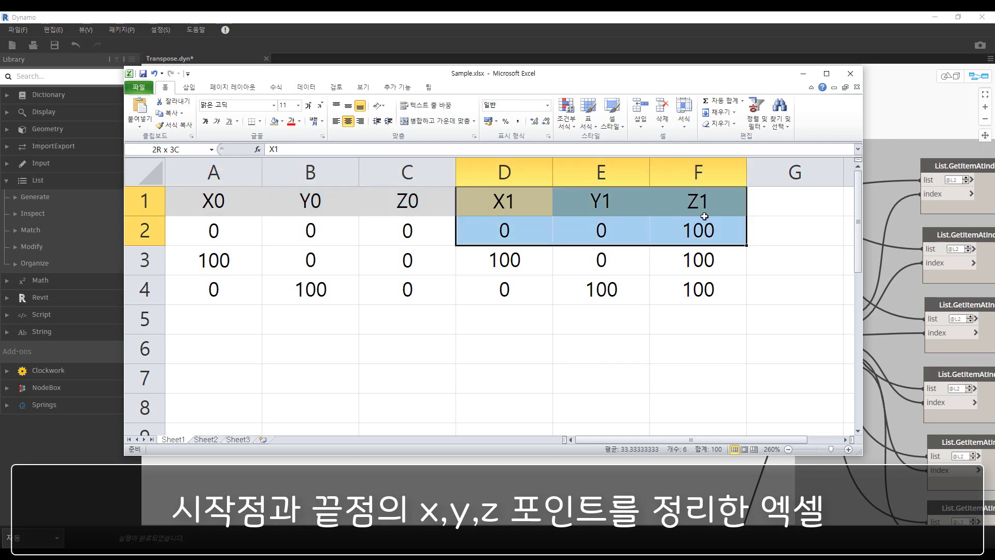
left_click(510, 230)
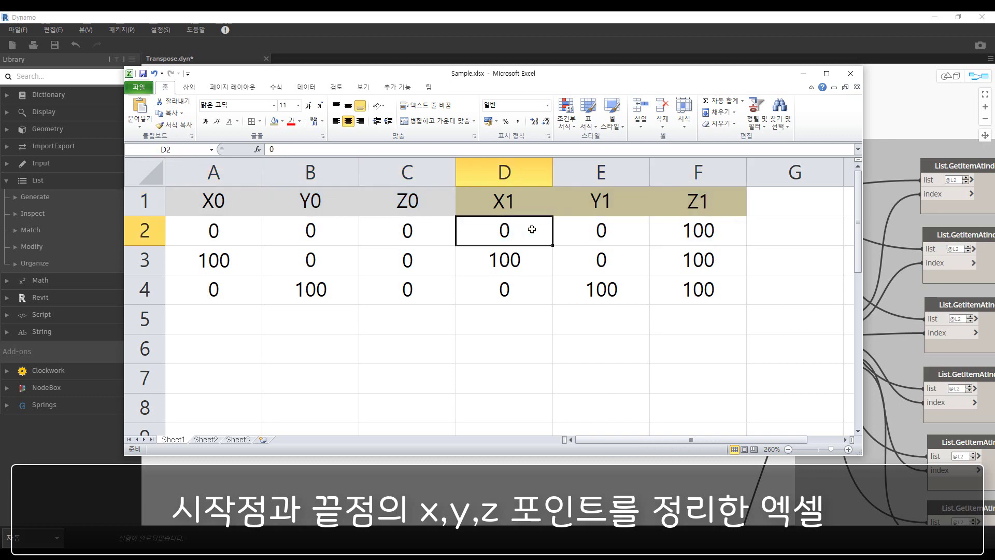
left_click(601, 230)
left_click(690, 230)
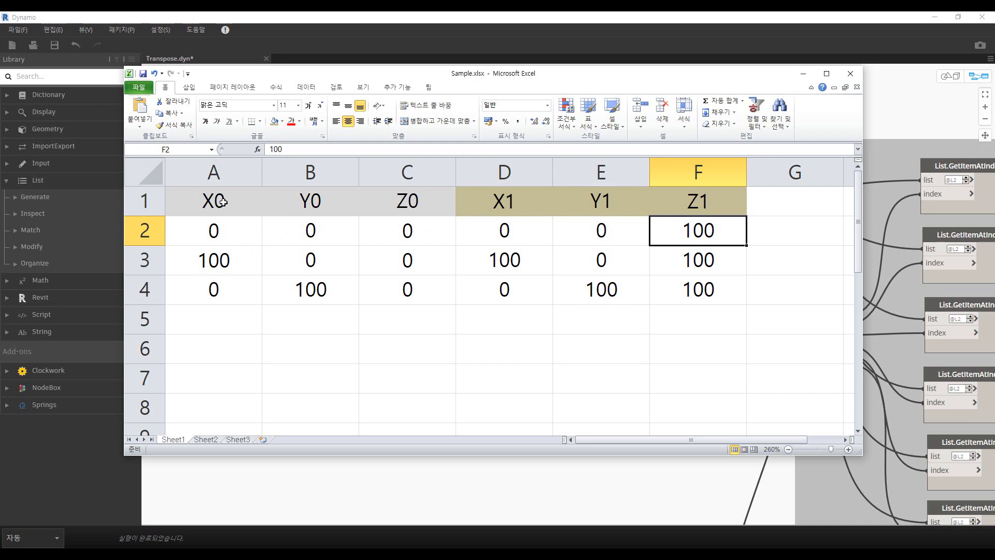
Select each coordinate column X0, Y0, Z0, X1, Y1 and Z1 in turn.
left_click(224, 181)
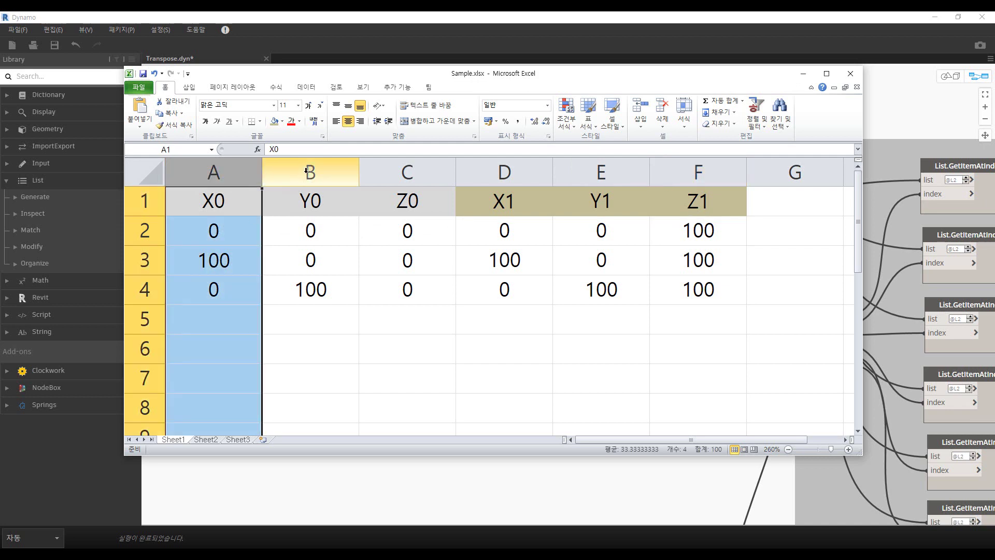
left_click(290, 171)
left_click(394, 171)
left_click(515, 173)
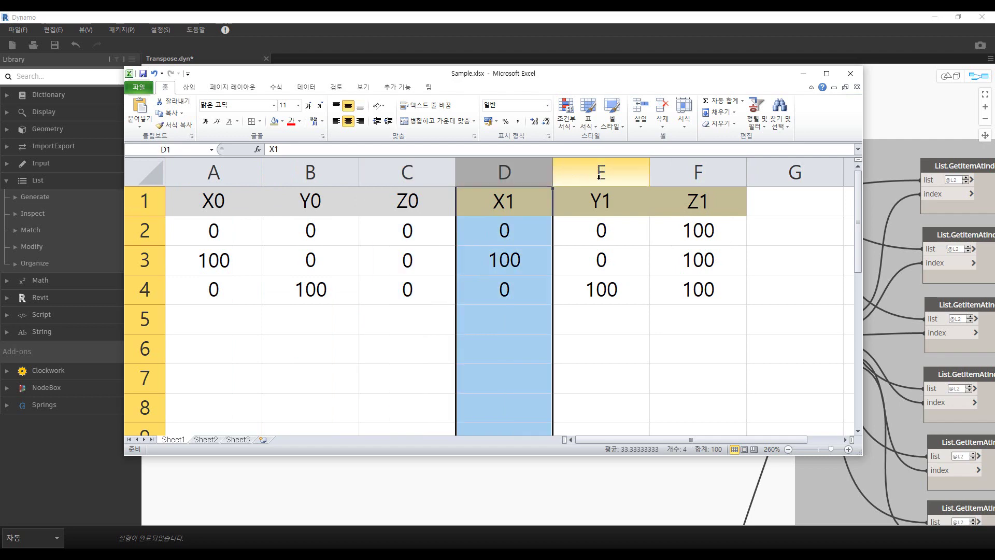
left_click(609, 174)
left_click(703, 175)
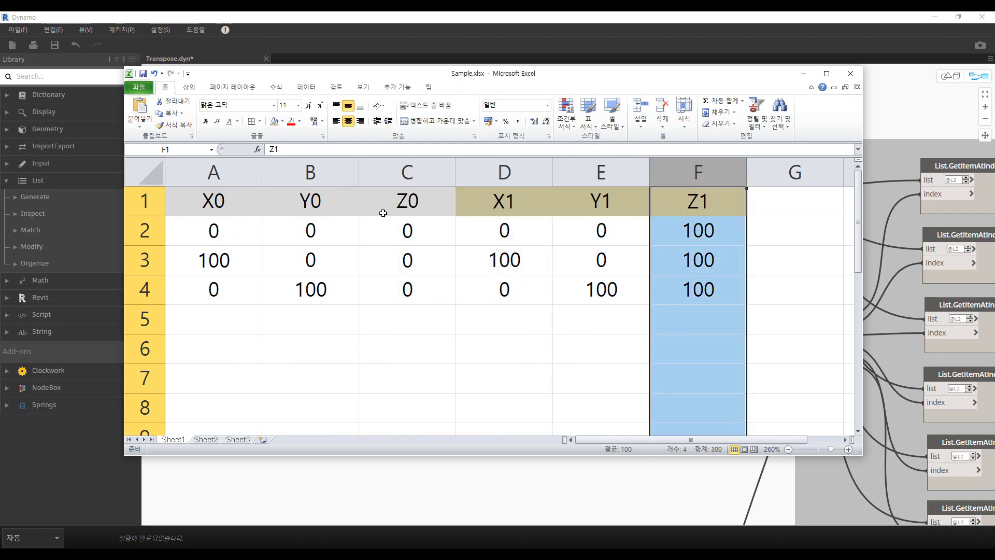
Highlight the header cells A1 to F1, then the data rows A2–F2 and A3–F3.
left_click(266, 198)
left_click_drag(200, 196, 683, 204)
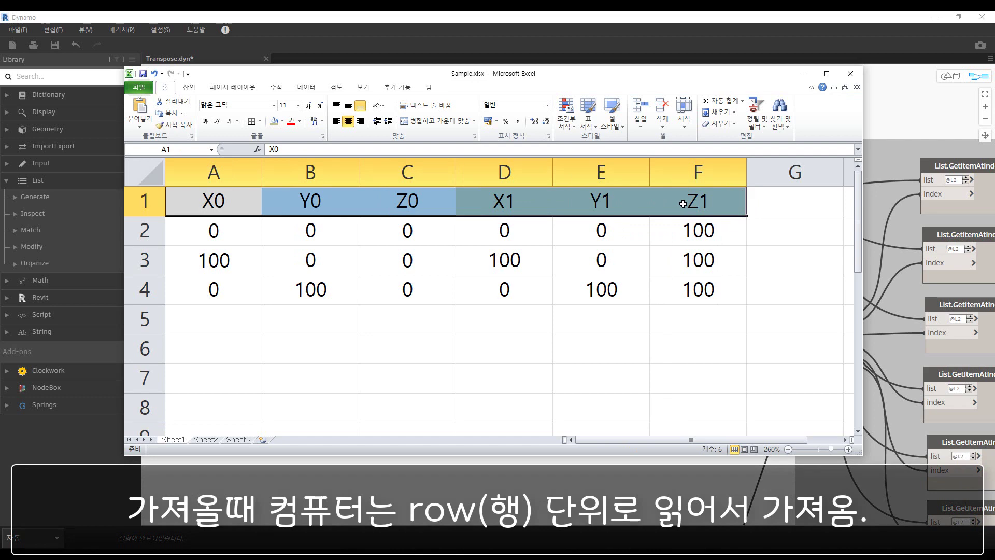
left_click(145, 204)
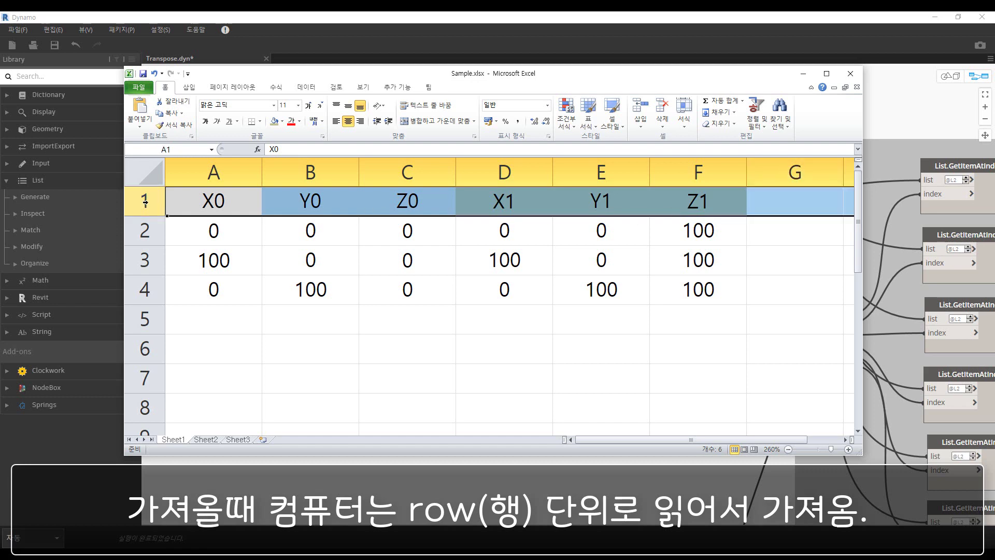
left_click_drag(210, 202, 697, 202)
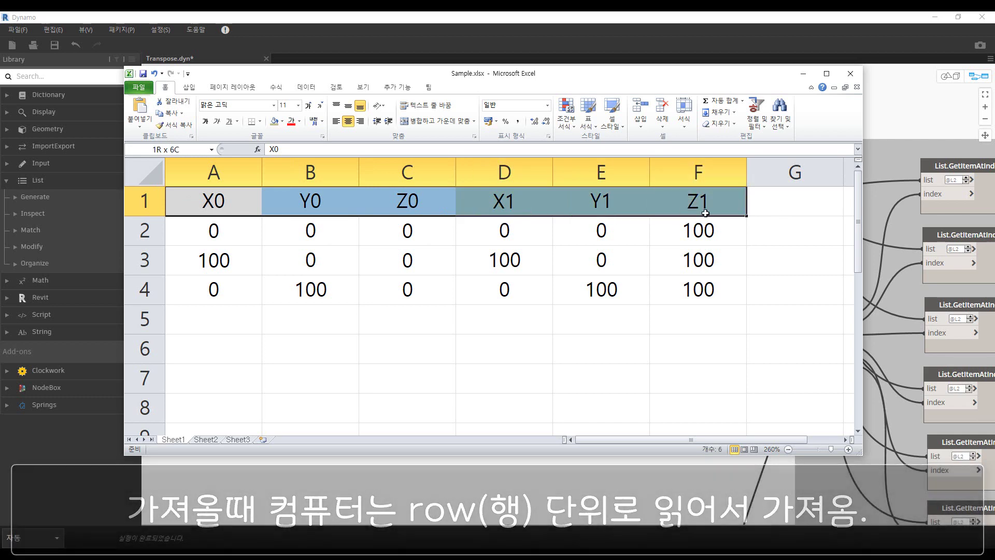
mouse_move(241, 236)
left_mouse_down()
mouse_move(413, 228)
mouse_move(670, 248)
mouse_move(698, 231)
left_mouse_up()
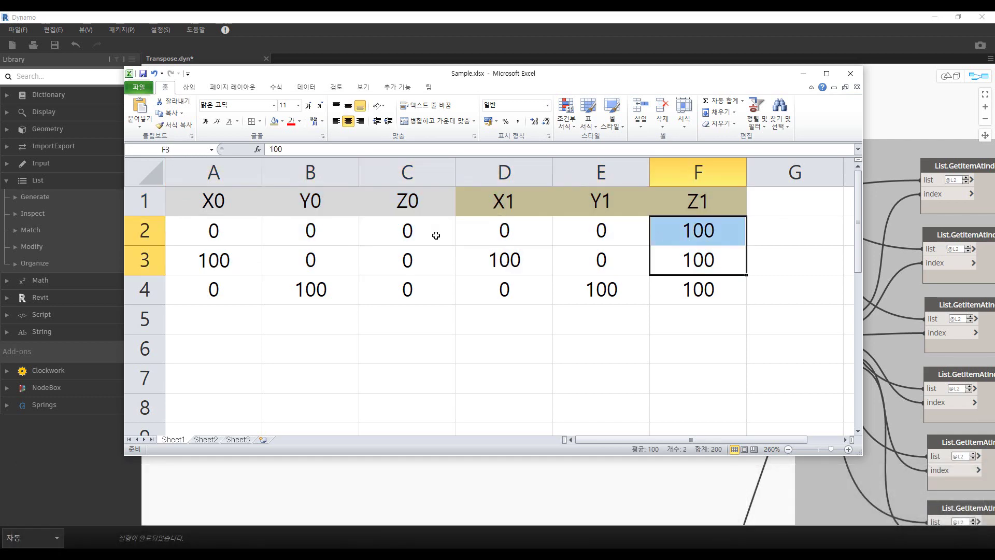
left_click(215, 231)
left_click_drag(215, 231, 695, 232)
left_click_drag(222, 262, 674, 266)
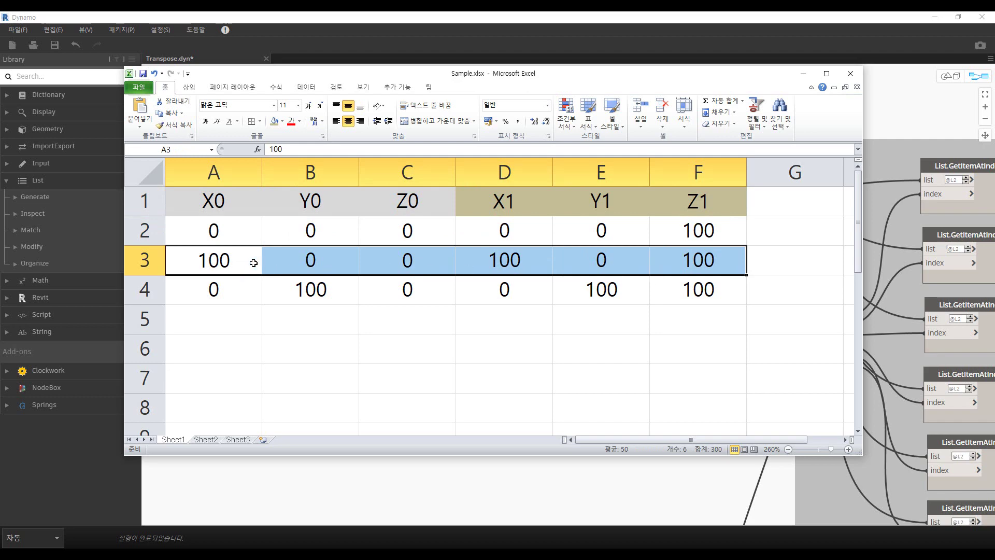
Highlight the X0, Y0, Z0, X1 and Y1 column cells, then minimize Excel.
left_click_drag(226, 200, 223, 378)
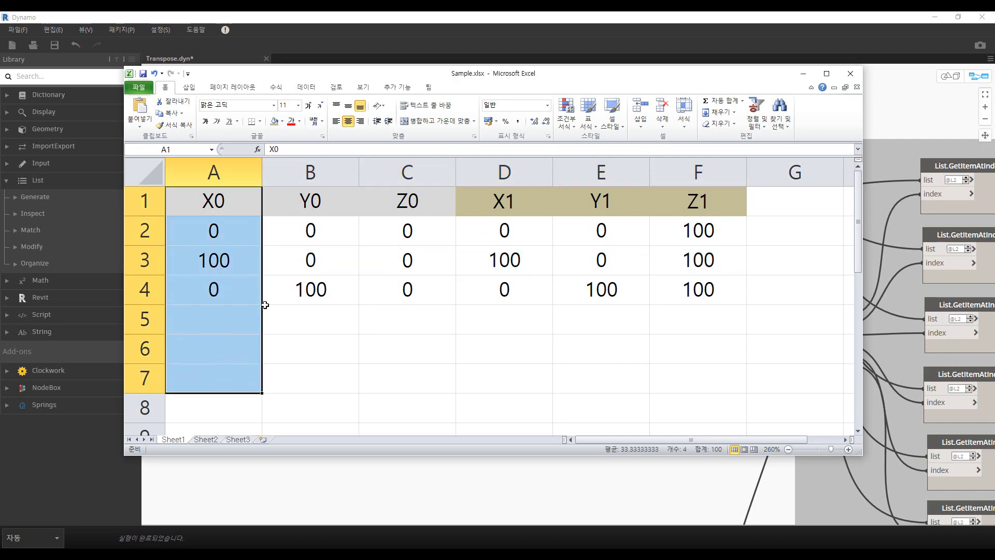
left_click_drag(321, 200, 320, 387)
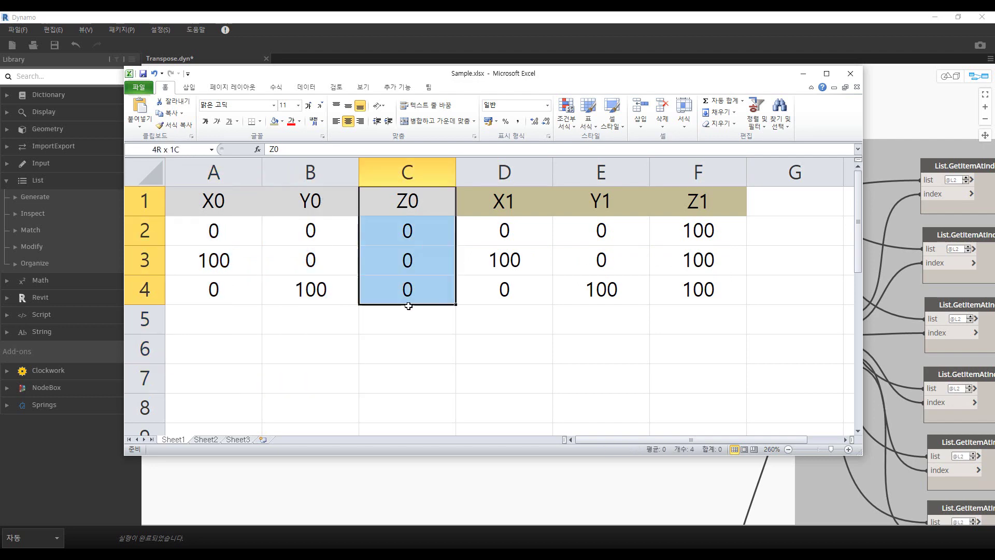
left_click_drag(420, 197, 408, 390)
left_click_drag(495, 211, 494, 387)
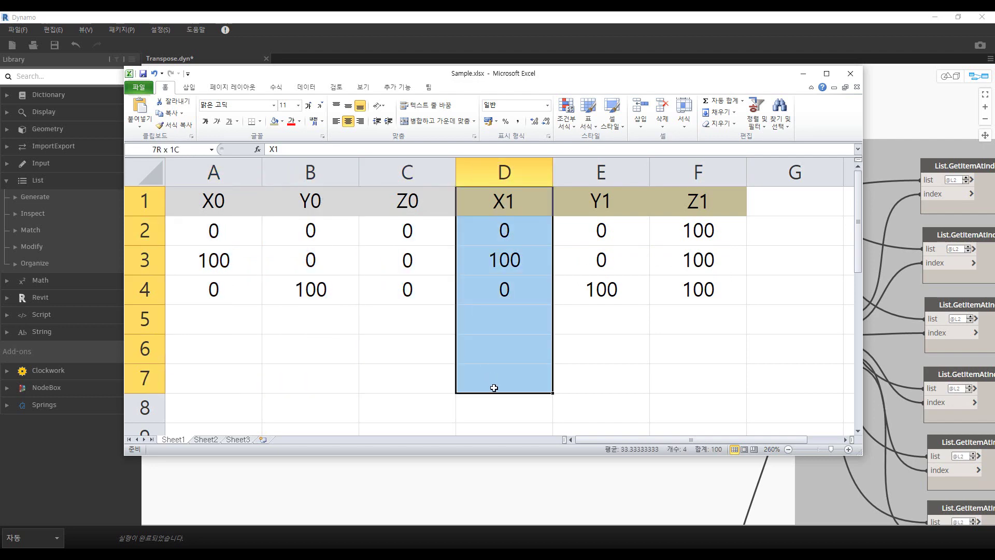
left_click_drag(614, 196, 611, 399)
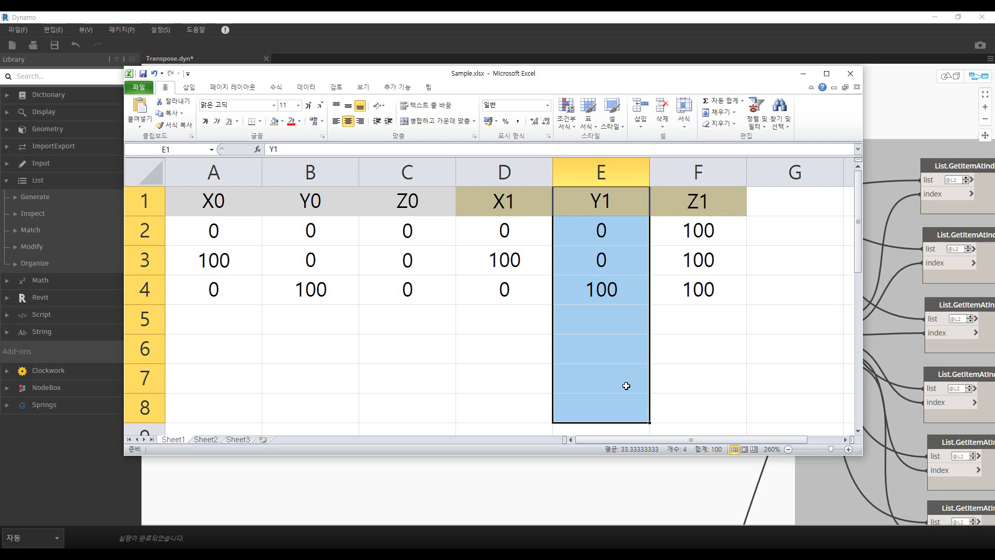
left_click(803, 73)
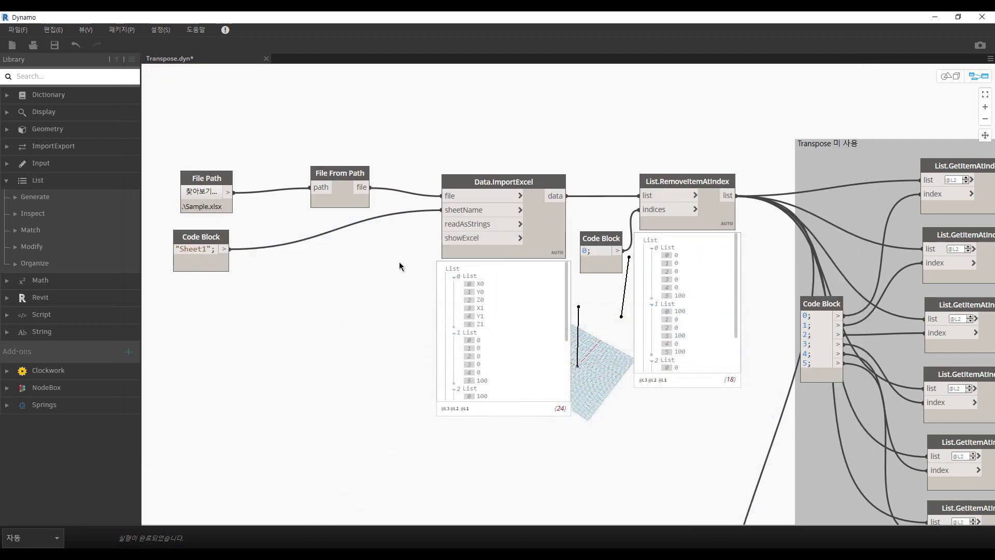
left_click_drag(206, 178, 205, 171)
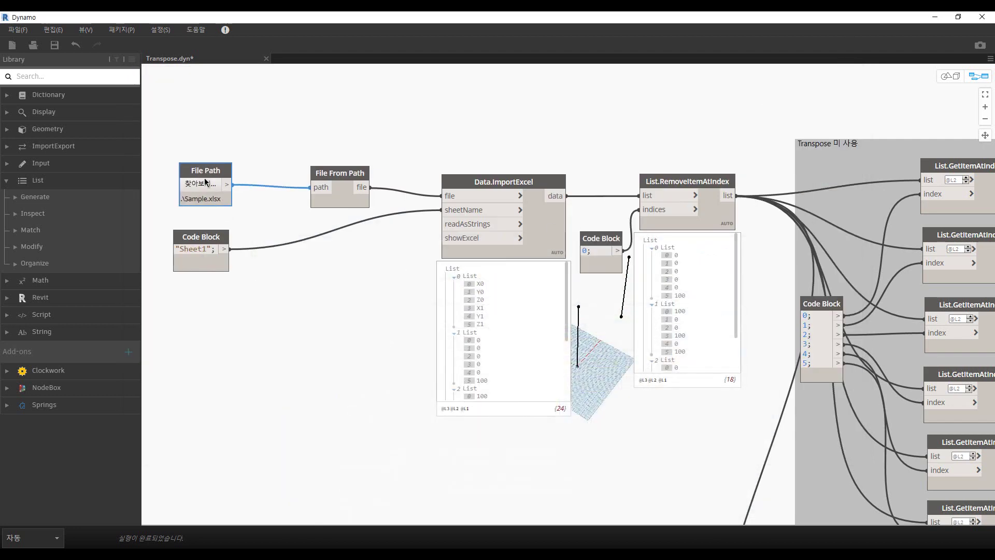
left_click_drag(206, 241, 210, 242)
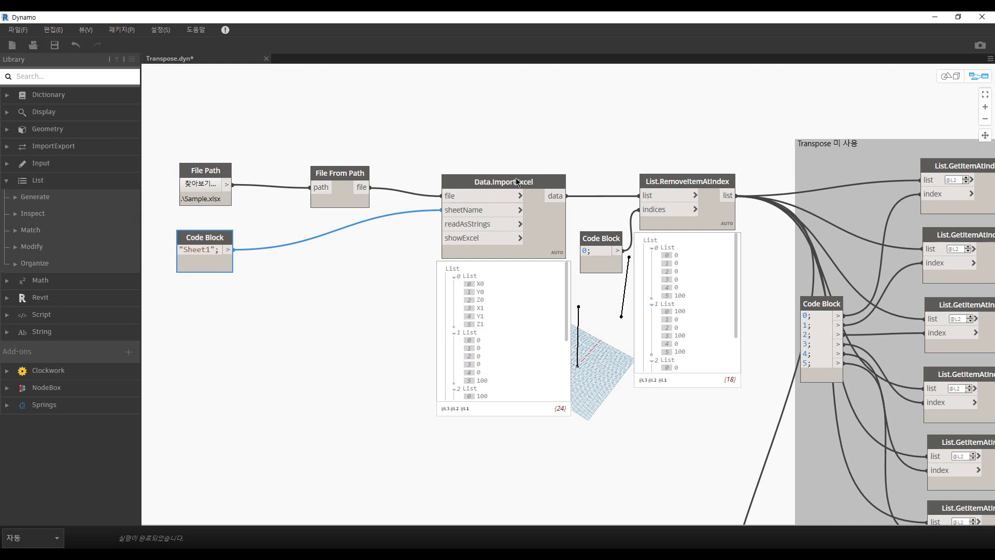
left_click_drag(515, 179, 498, 187)
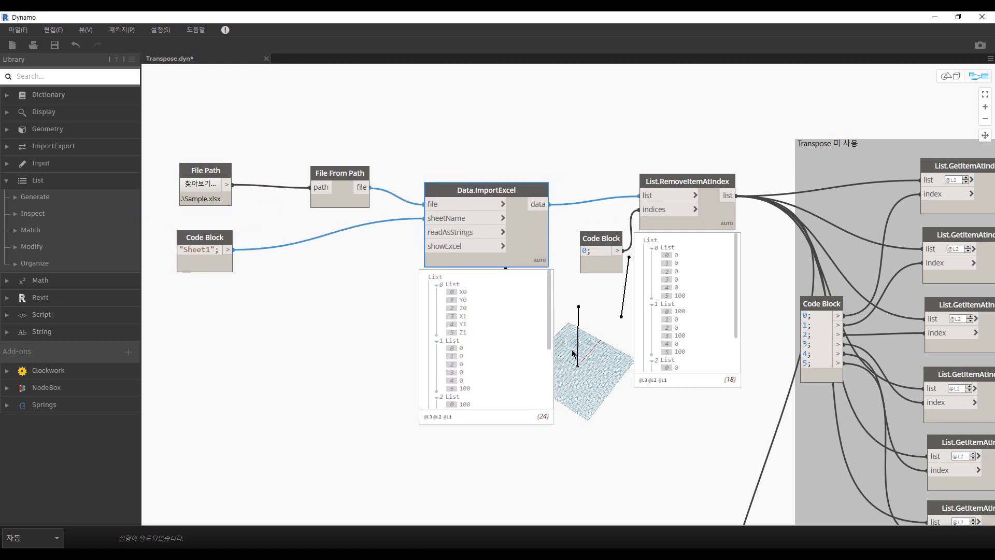
middle_click_drag(585, 350, 565, 283)
scroll(549, 265, "up", 3)
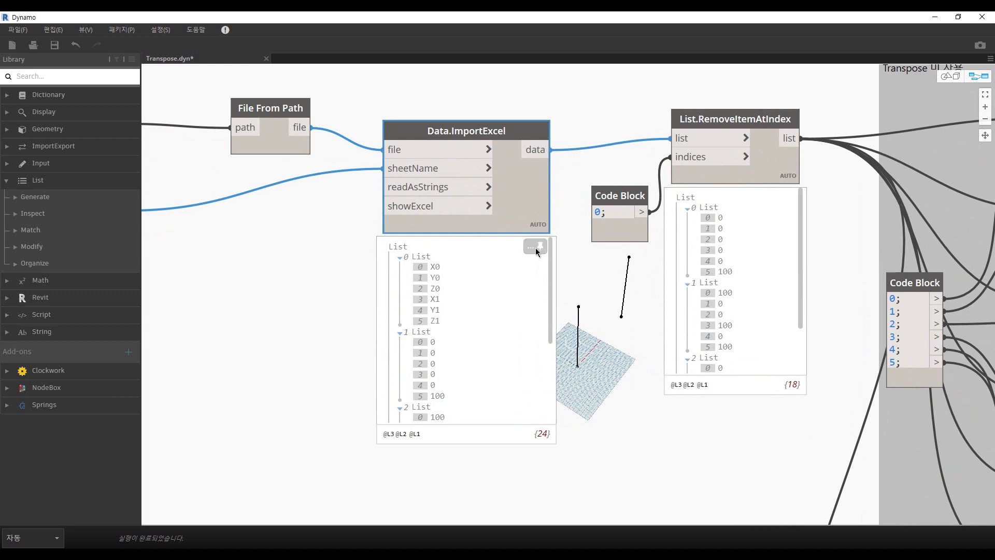
mouse_move(550, 257)
left_mouse_down()
mouse_move(549, 277)
mouse_move(547, 256)
left_mouse_up()
left_click(422, 257)
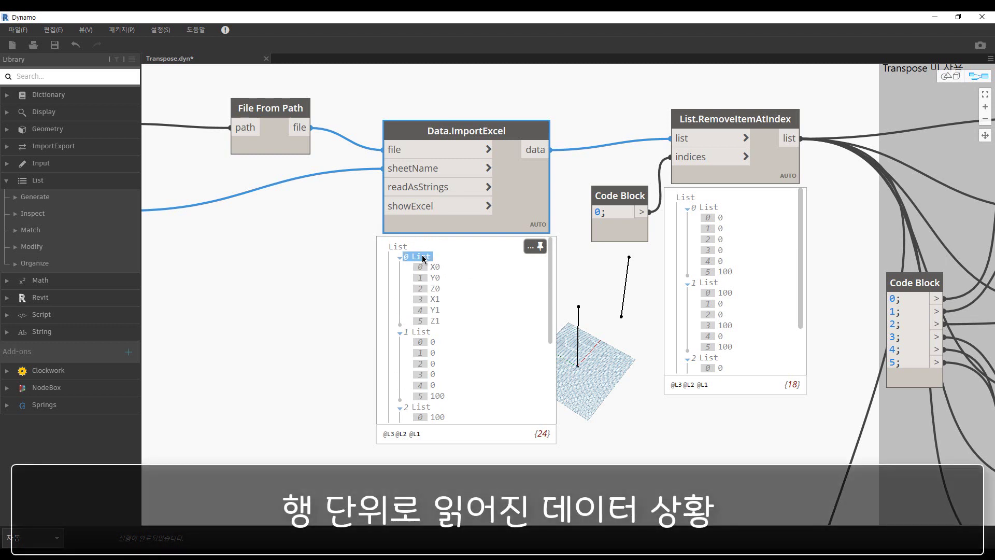
left_click(435, 267)
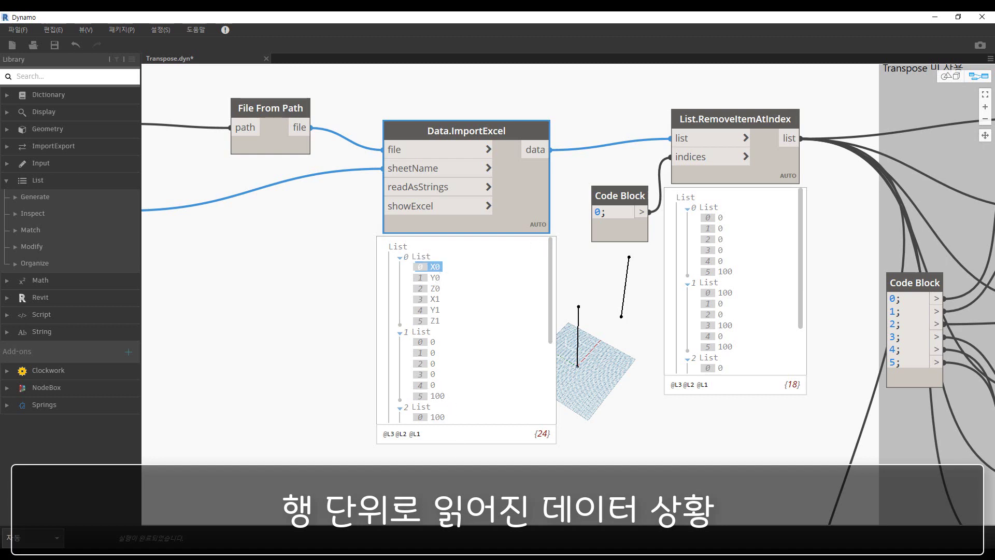
mouse_move(213, 201)
left_mouse_down()
mouse_move(656, 223)
mouse_move(700, 202)
left_mouse_up()
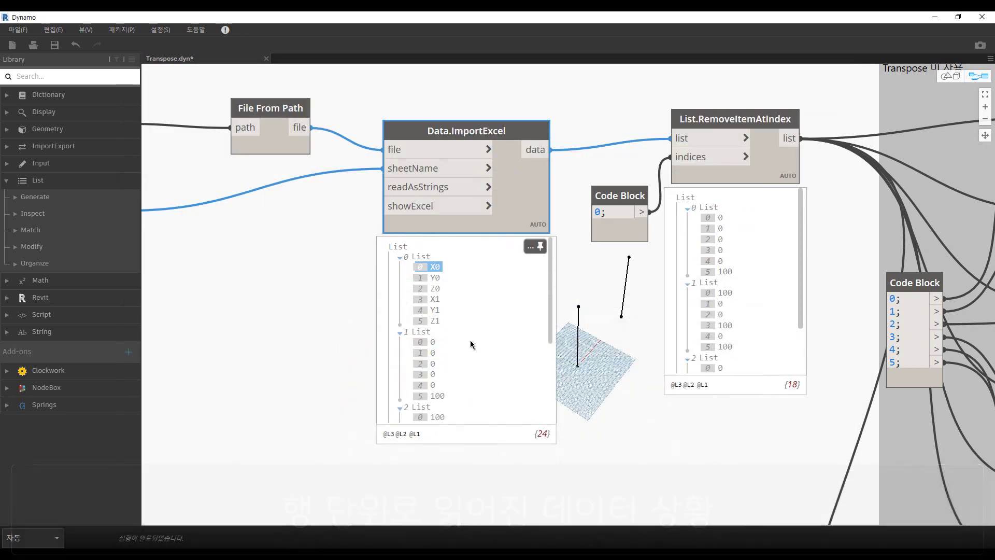
left_click(420, 331)
scroll(419, 337, "down", 3)
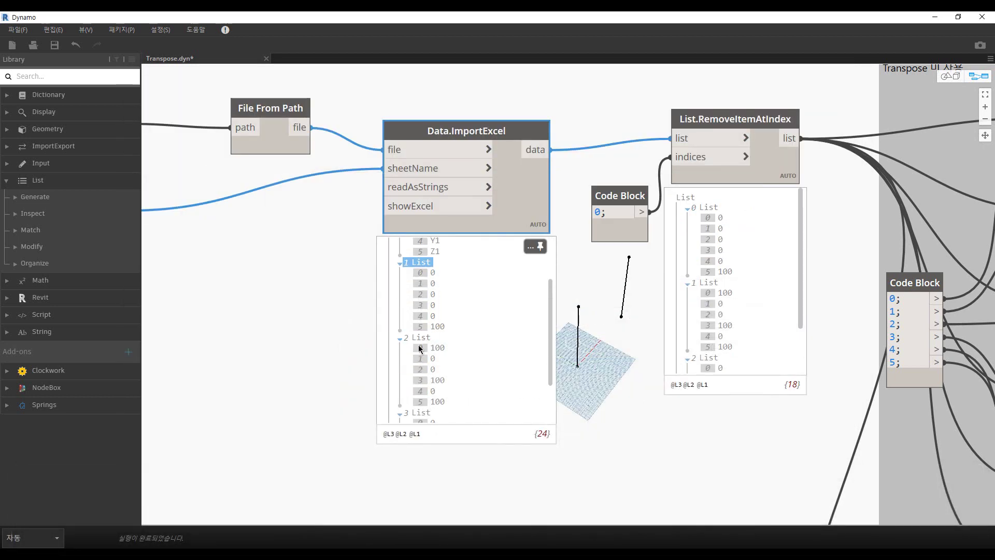
left_click(420, 342)
scroll(420, 347, "down", 3)
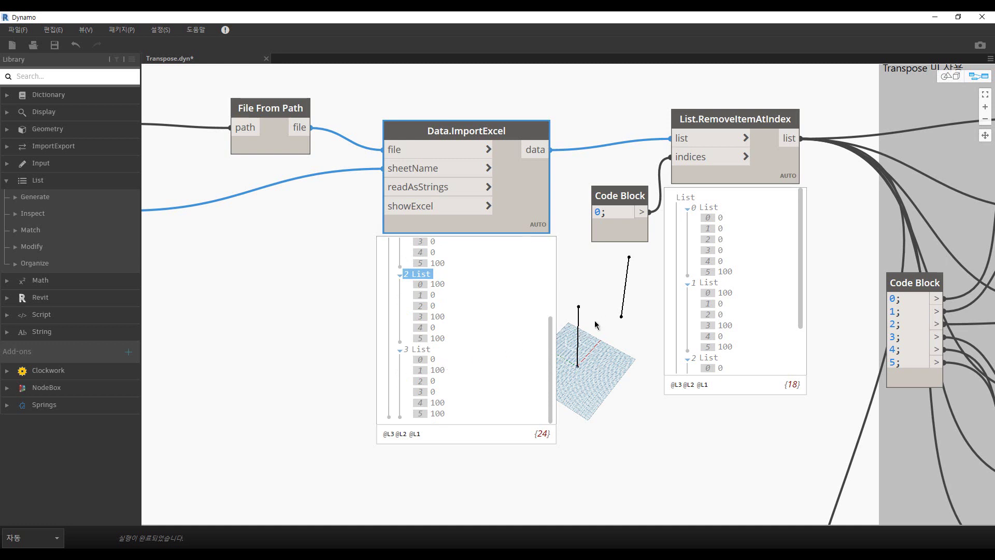
left_click(596, 390)
middle_click_drag(611, 330, 584, 355)
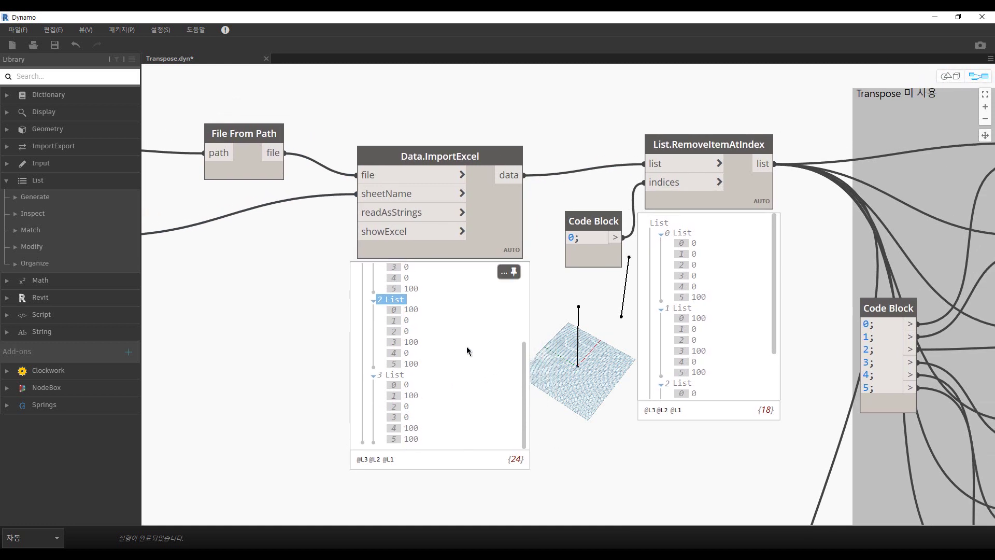
scroll(466, 347, "up", 5)
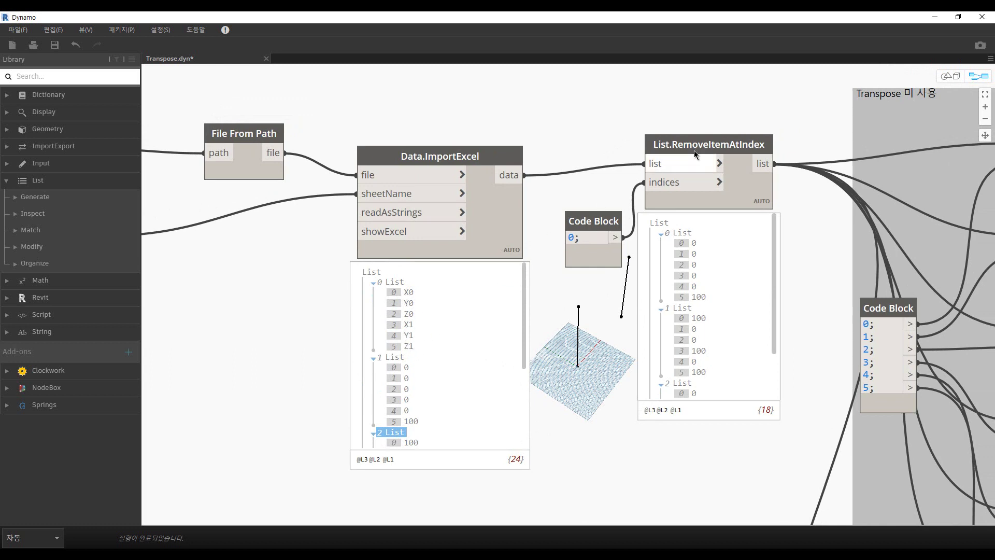
left_click(710, 145)
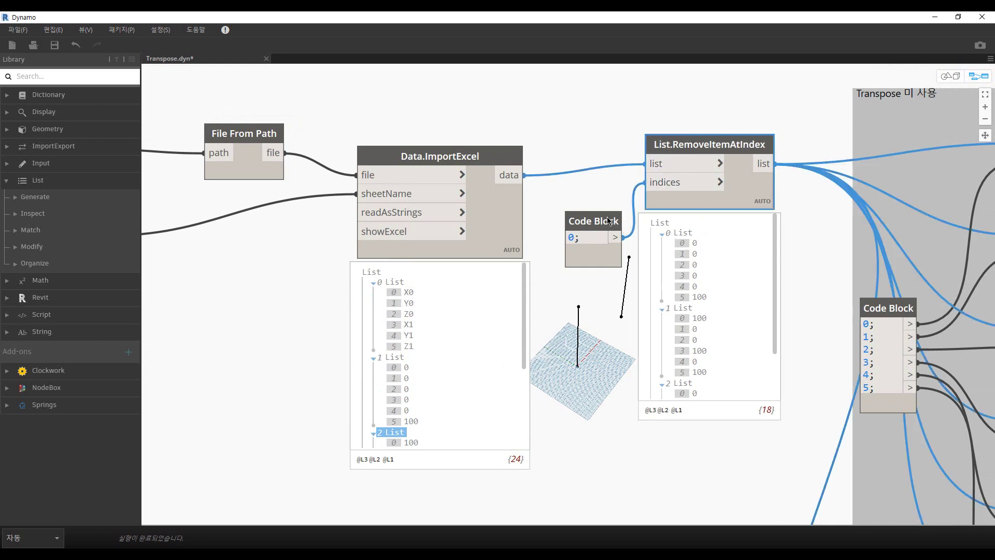
left_click_drag(609, 221, 598, 211)
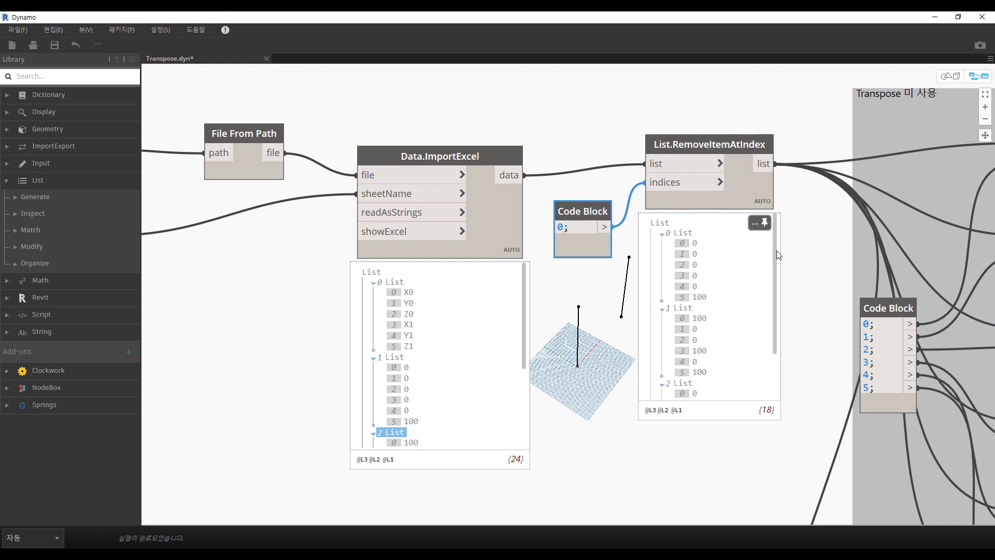
middle_click_drag(777, 250, 603, 247)
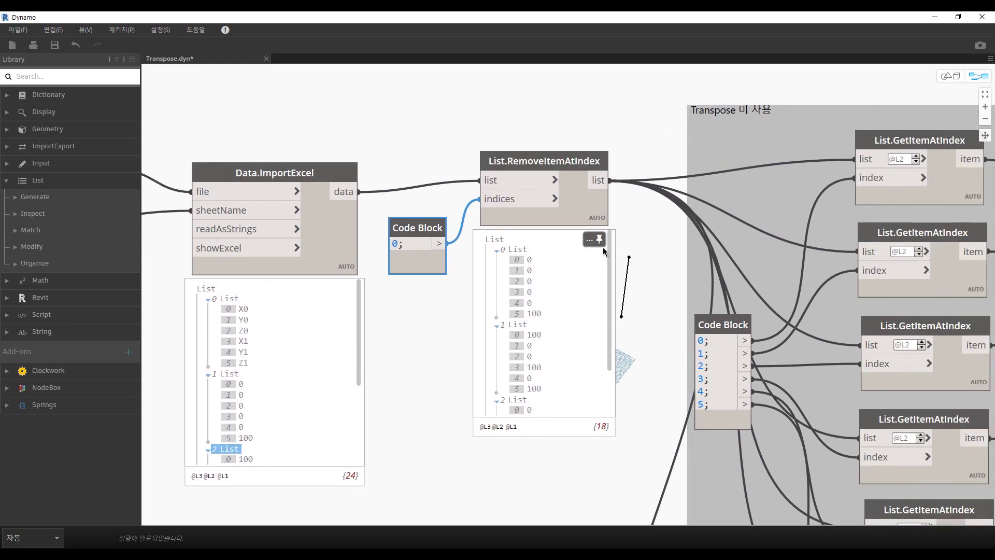
left_click(599, 245)
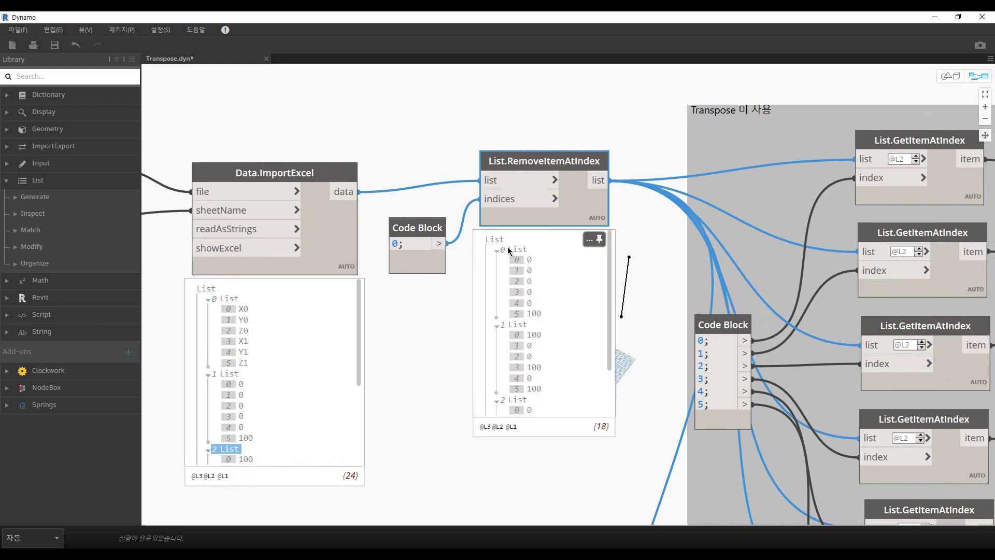
left_click(509, 250)
left_click(516, 326)
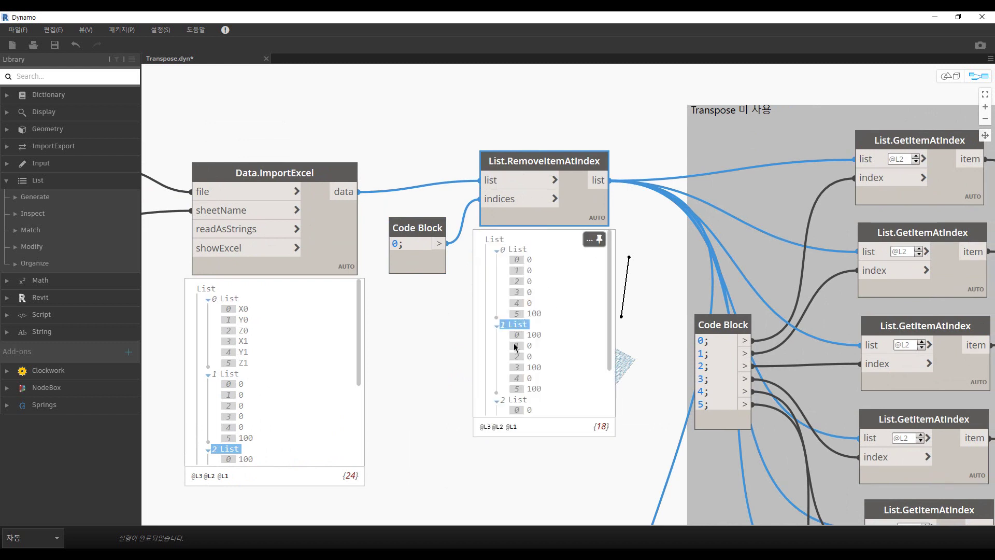
left_click(517, 402)
left_click(527, 260)
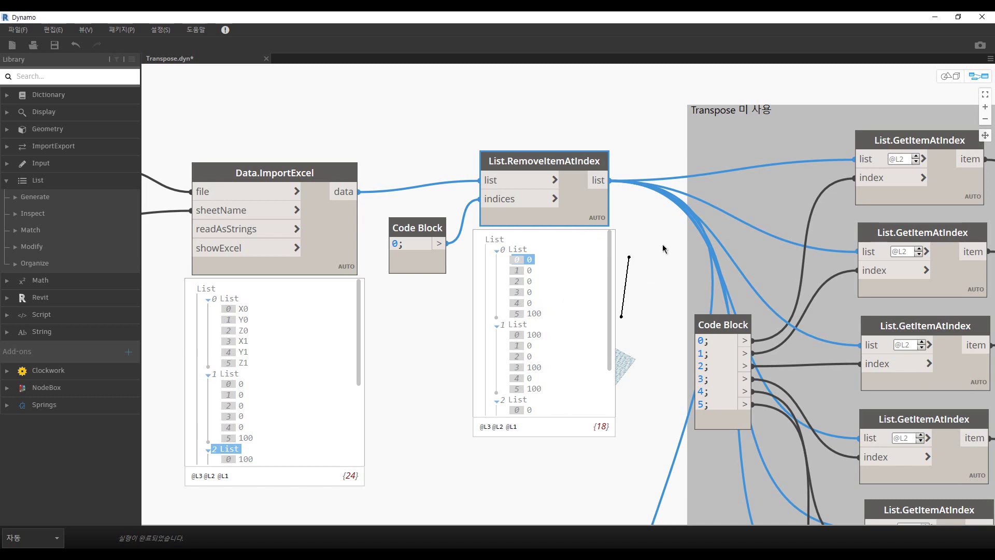
scroll(662, 247, "down", 3)
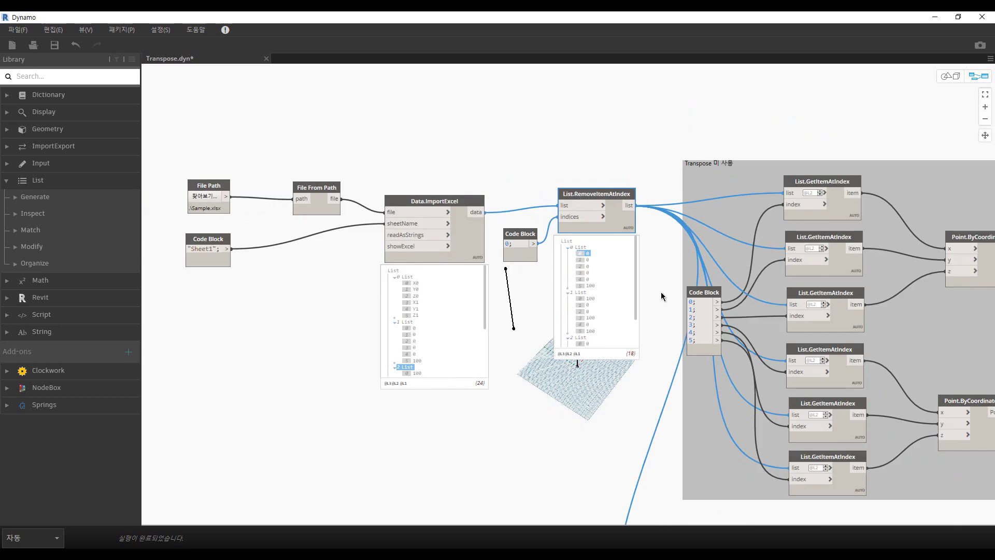
middle_click_drag(742, 127, 517, 111)
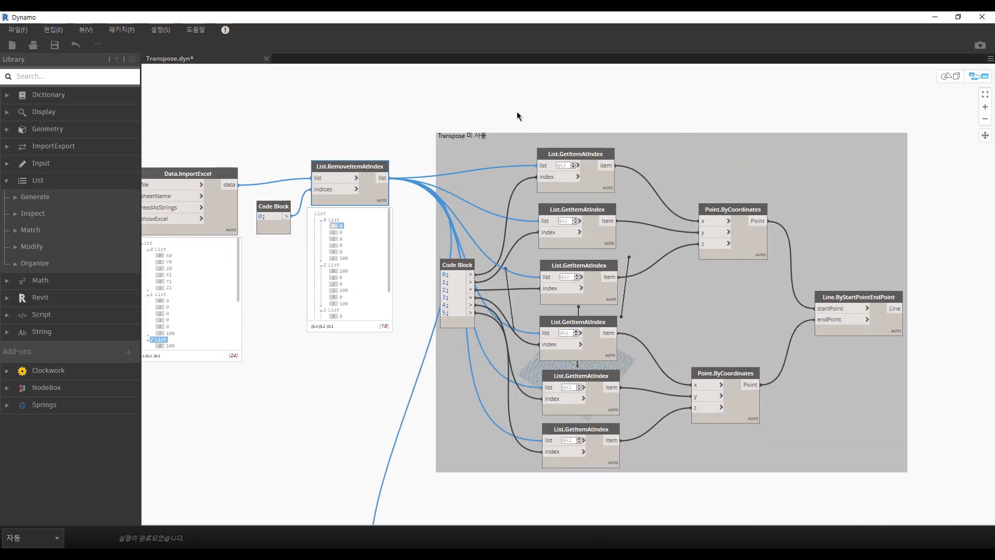
scroll(519, 118, "up", 3)
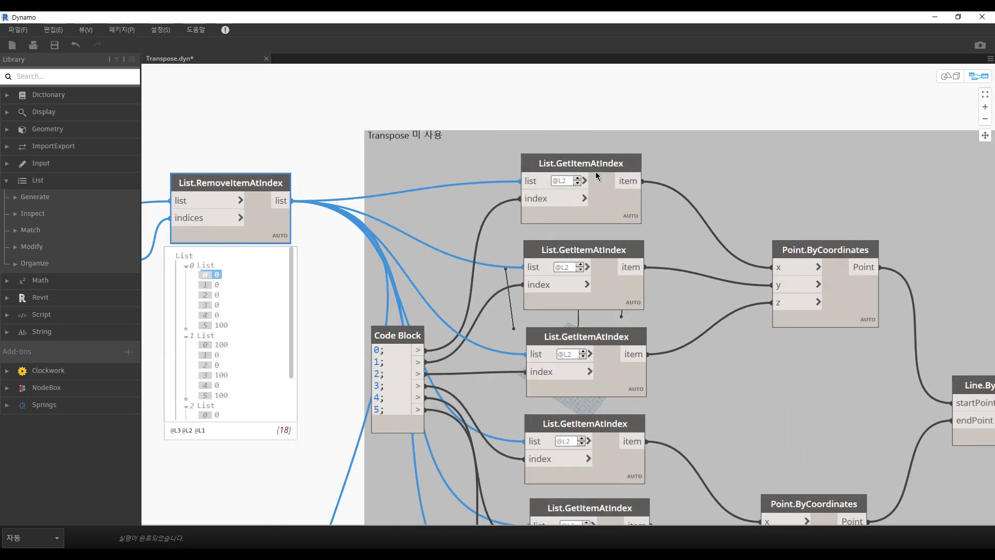
middle_click_drag(921, 285, 728, 212)
scroll(674, 207, "up", 2)
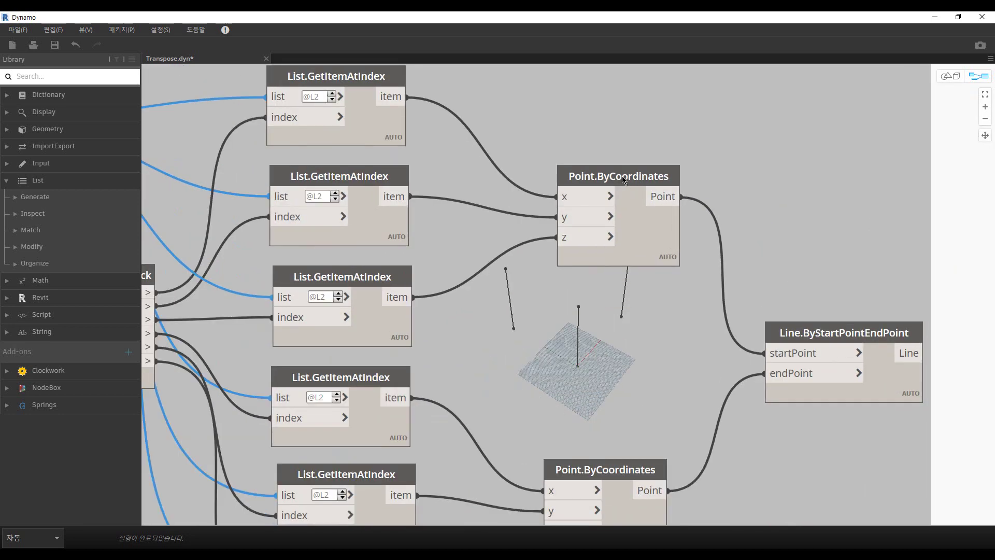
left_click(625, 200)
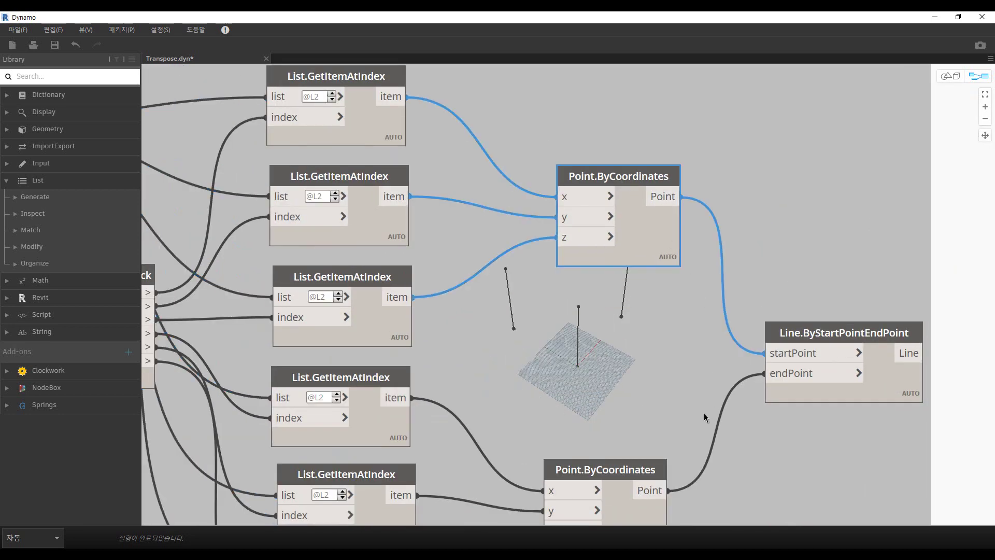
middle_click_drag(704, 413, 677, 314)
left_click(609, 387)
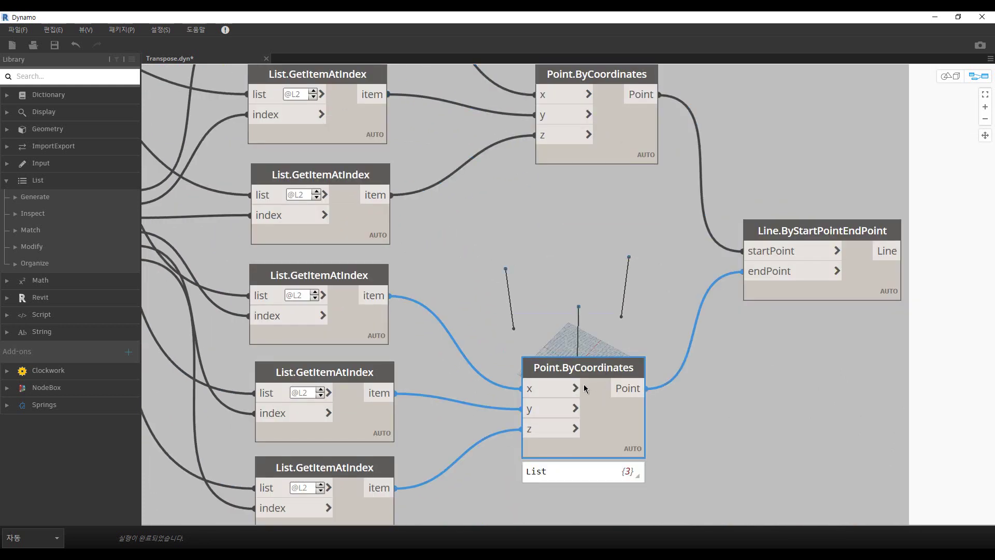
left_click(606, 132)
left_click(612, 426)
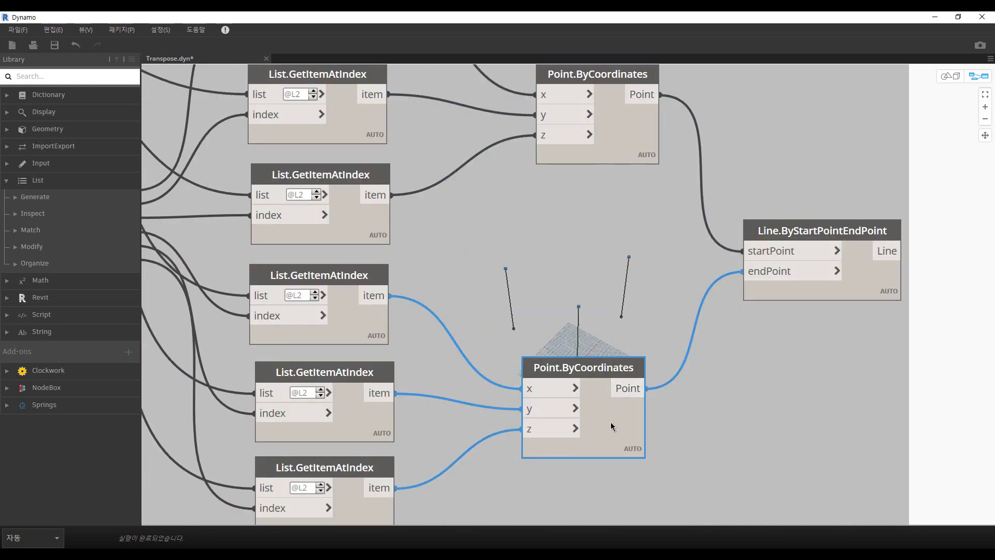
left_click(860, 269)
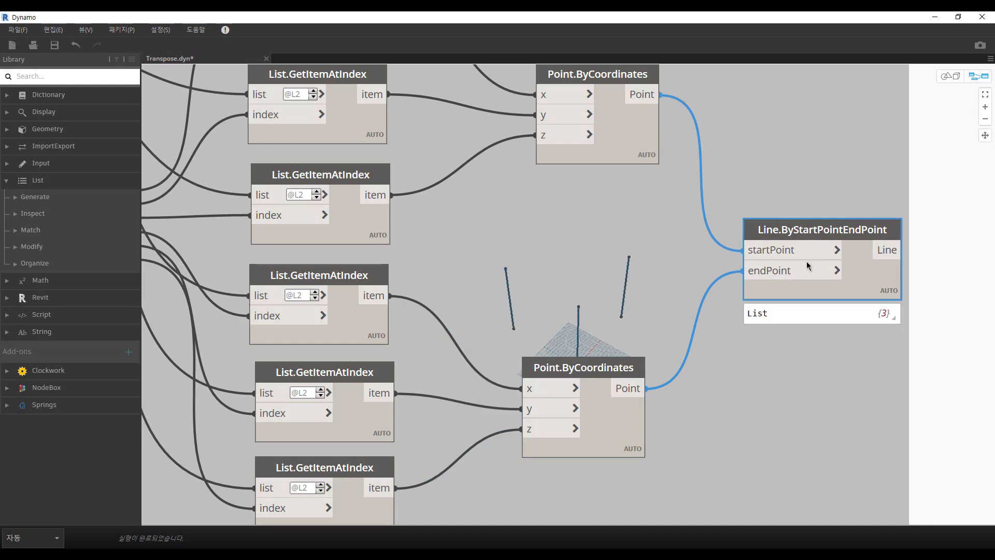
mouse_move(568, 262)
middle_mouse_down()
mouse_move(658, 307)
mouse_move(682, 338)
middle_mouse_up()
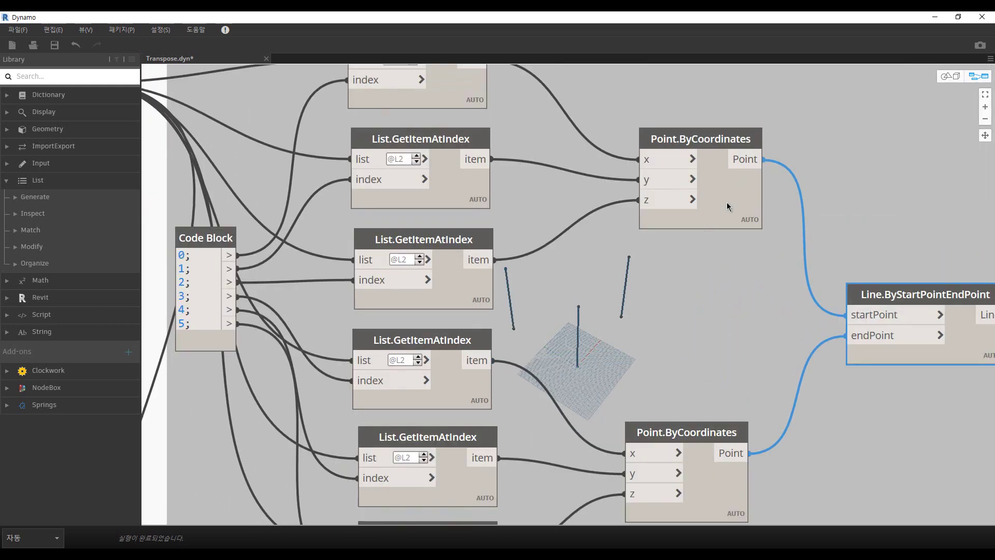
left_click(674, 139)
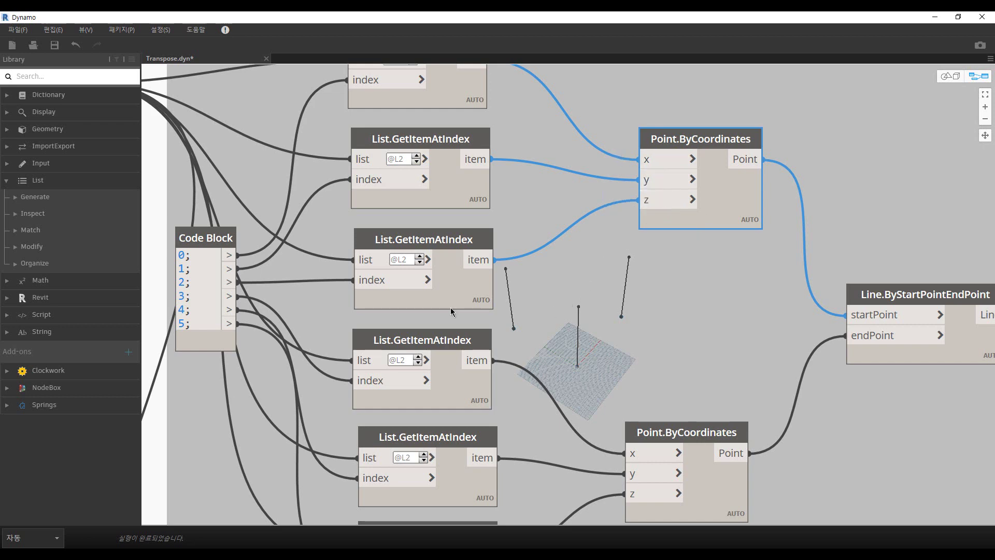
mouse_move(224, 213)
middle_mouse_down()
mouse_move(449, 220)
mouse_move(496, 232)
middle_mouse_up()
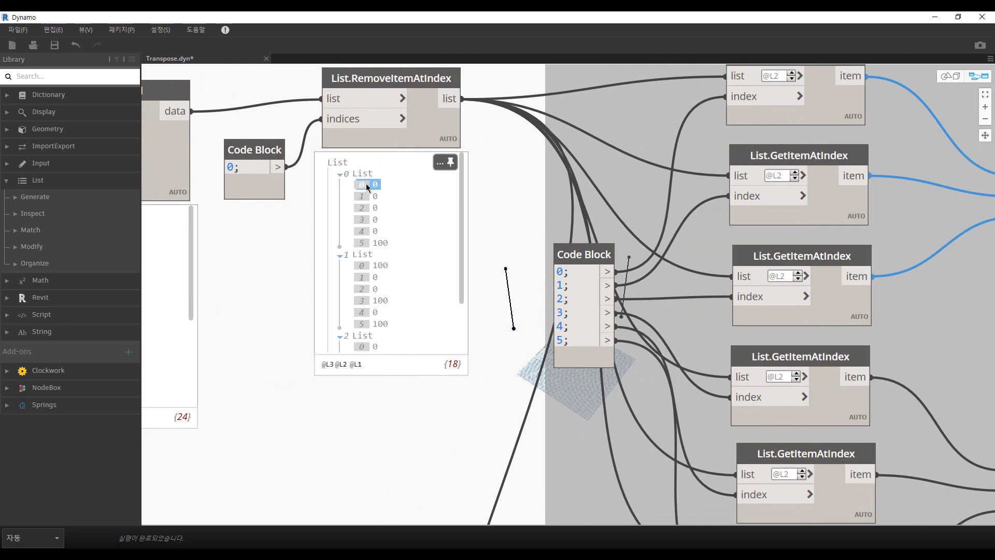
left_click(373, 198)
left_click(373, 208)
left_click(373, 220)
left_click(374, 242)
left_click(370, 188)
left_click(369, 266)
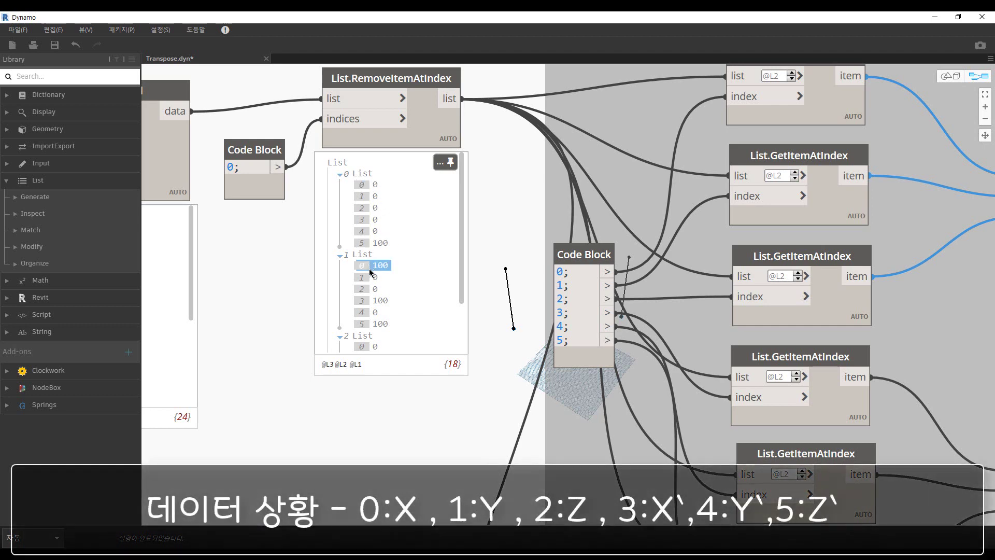
left_click(370, 345)
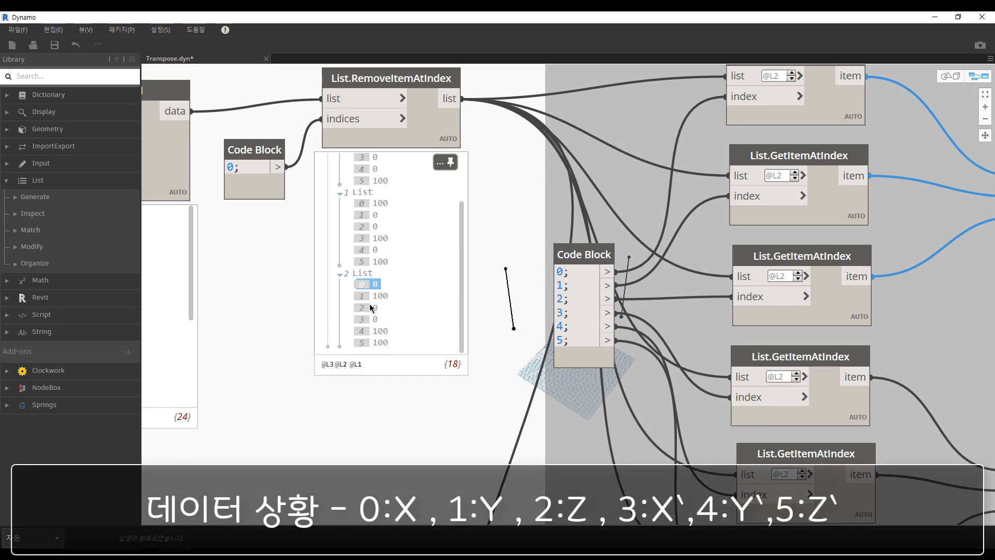
scroll(371, 275, "up", 2)
middle_click_drag(701, 236, 364, 236)
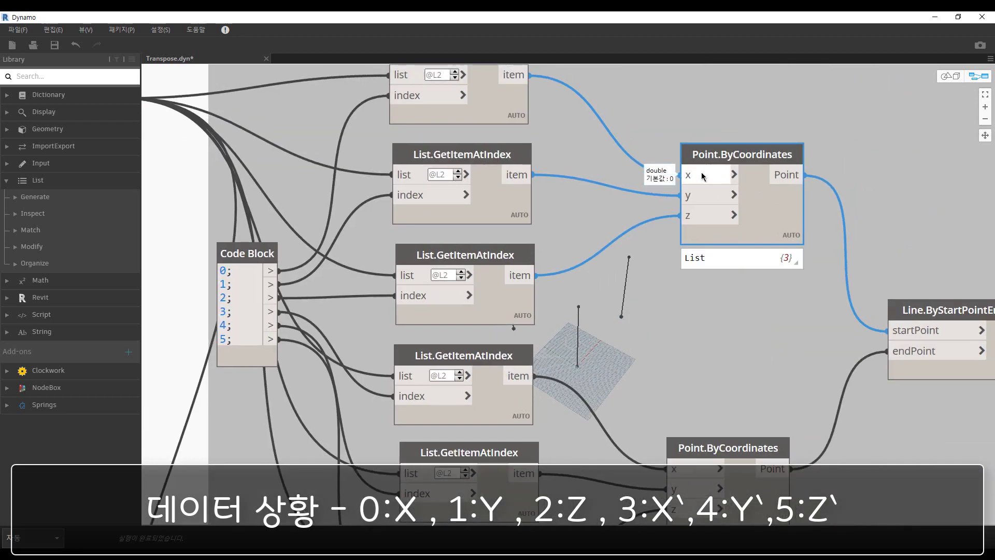
scroll(347, 195, "down", 3)
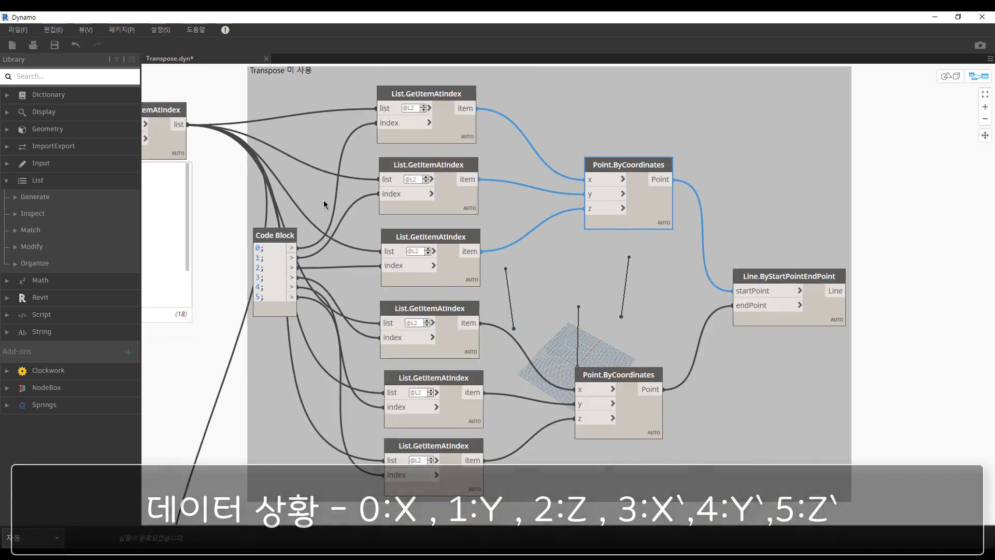
middle_click_drag(313, 197, 392, 240)
middle_click_drag(285, 176, 310, 195)
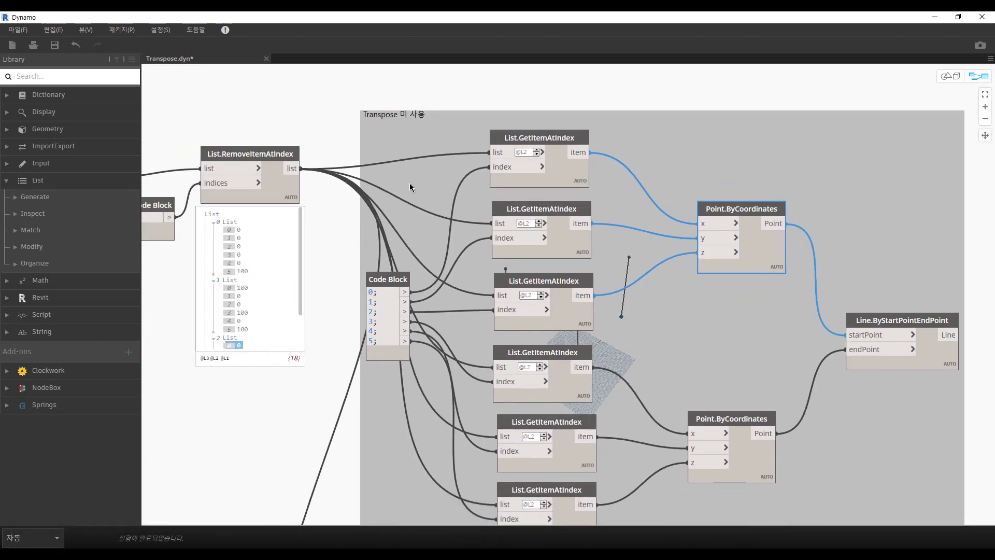
scroll(492, 166, "up", 2)
scroll(542, 110, "up", 2)
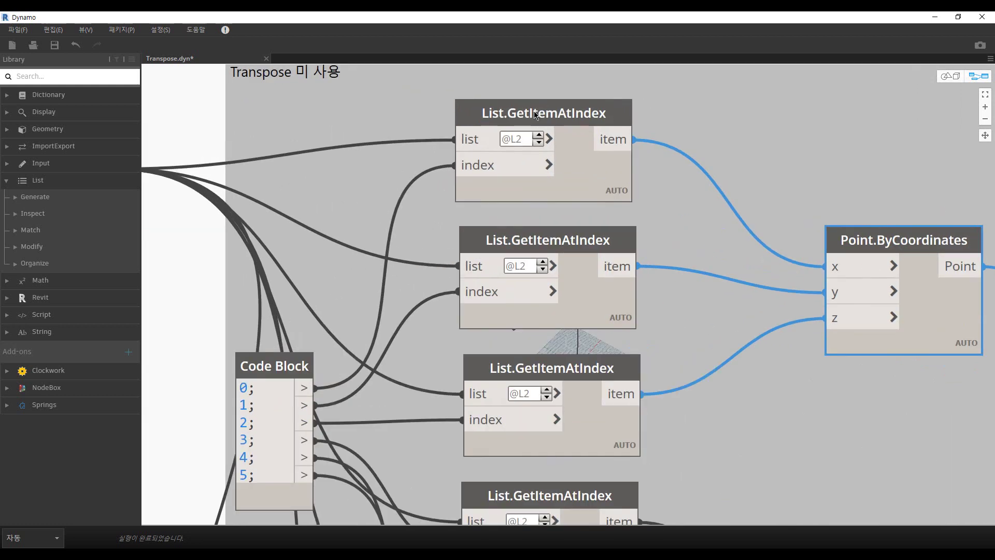
left_click(533, 139)
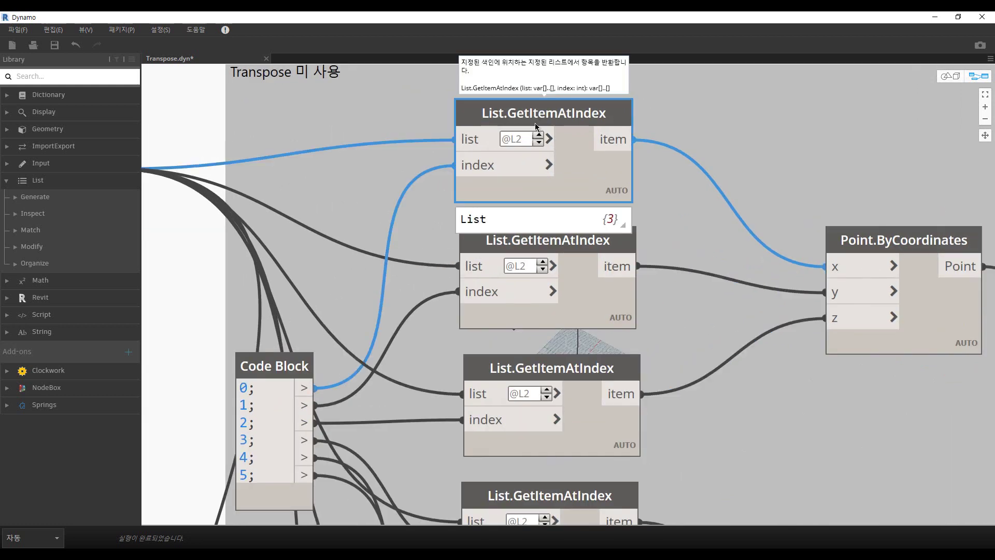
mouse_move(549, 148)
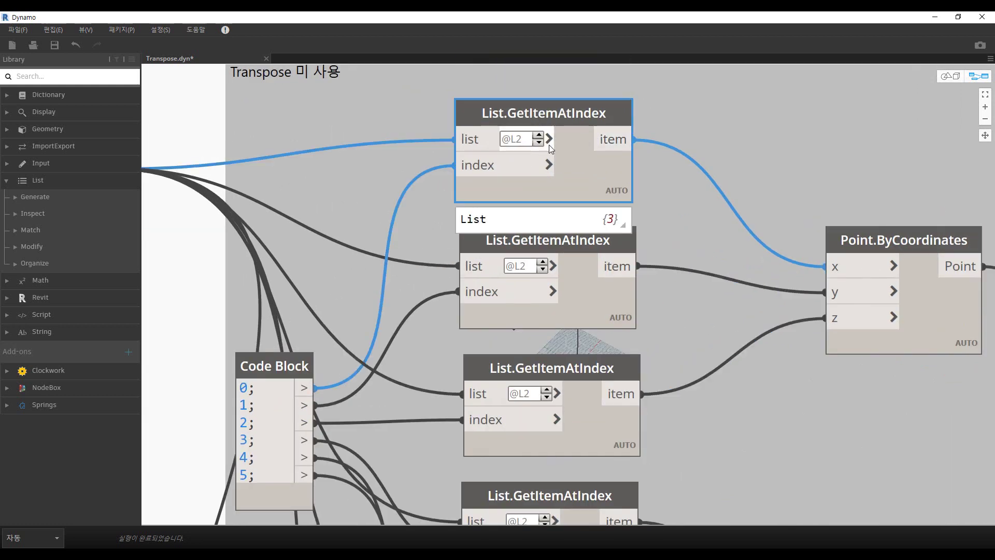
Inspect the top List.GetItemAtIndex level options and its RemoveItemAtIndex and Code Block inputs.
left_click(549, 139)
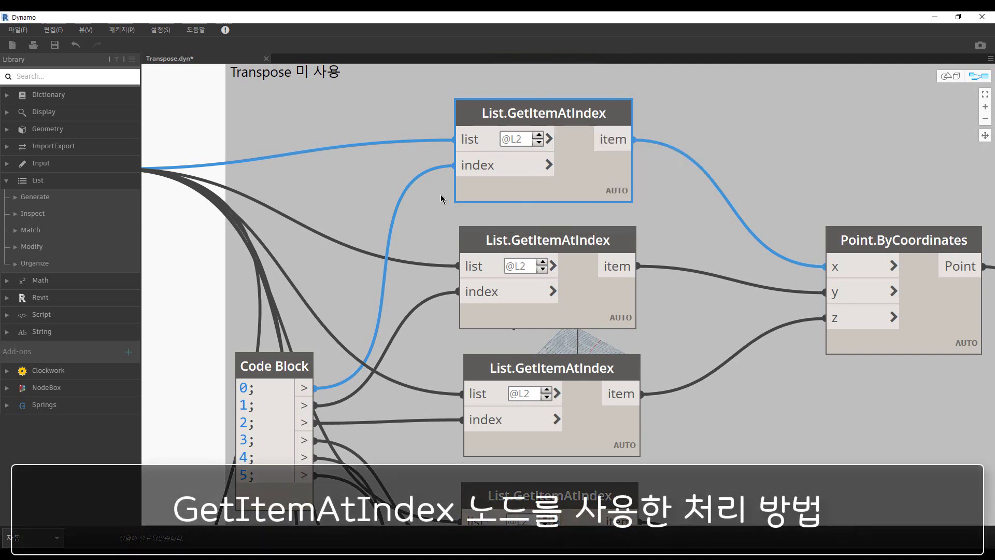
middle_click_drag(409, 262, 505, 195)
middle_click_drag(487, 157, 581, 210)
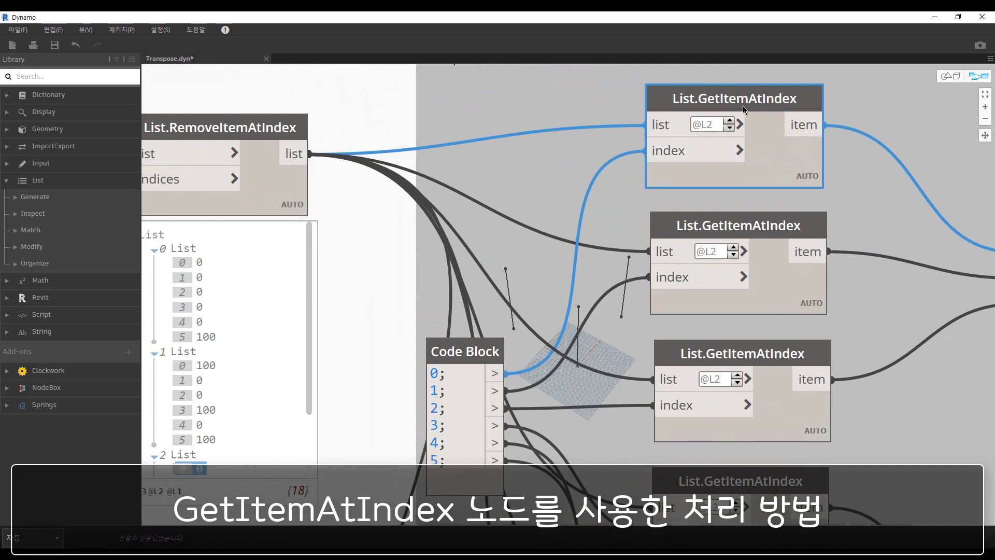
left_click_drag(753, 100, 756, 95)
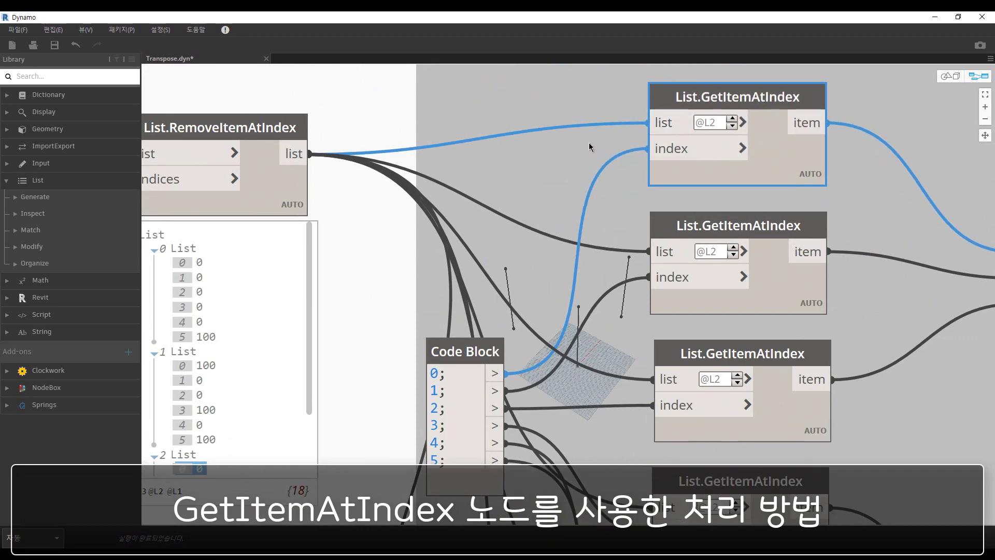
middle_click_drag(324, 326, 437, 263)
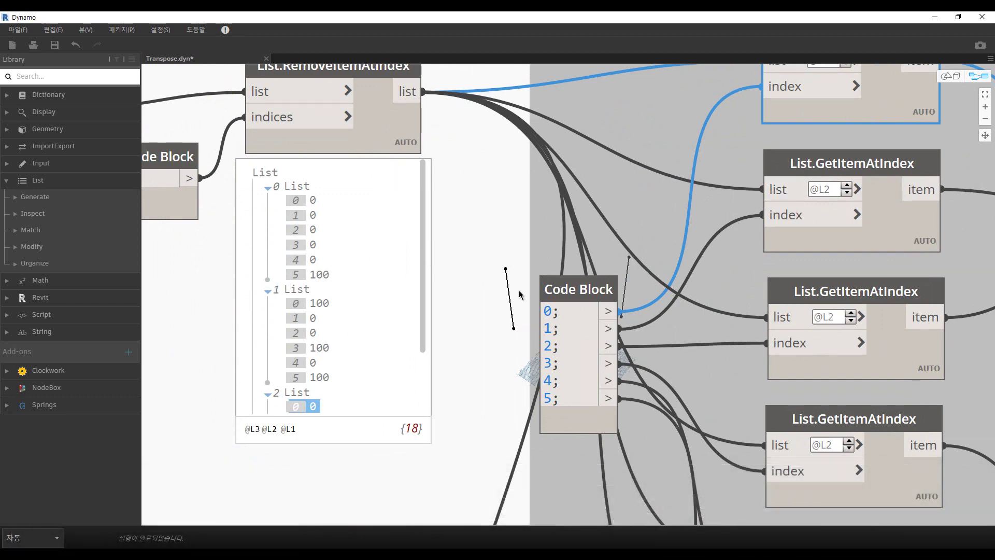
Paste a wired copy of the top List.GetItemAtIndex above the Transpose 미 사용 group.
left_click(480, 254)
middle_click_drag(480, 253, 474, 302)
middle_click_drag(474, 431, 460, 180)
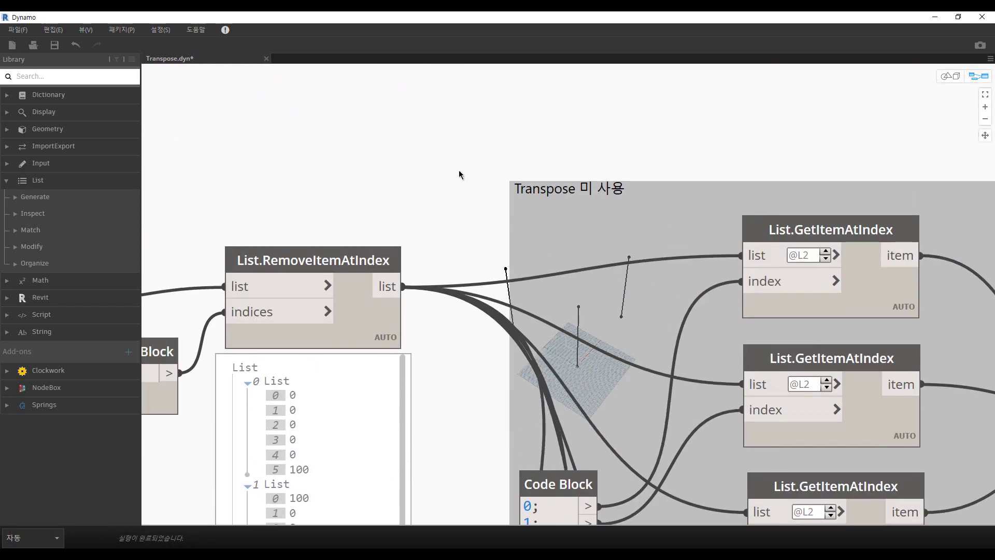
key("ctrl+v")
mouse_move(654, 335)
left_mouse_down()
mouse_move(514, 131)
mouse_move(530, 103)
left_mouse_up()
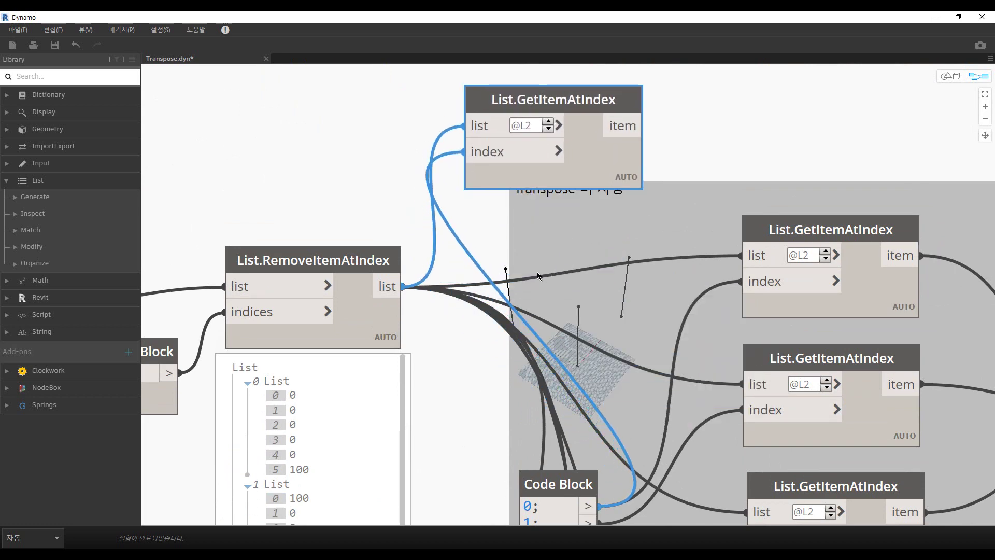
Uncheck 레벨 사용 on the copy so it outputs 0,0,0,0,0,100, matching the first sublist.
left_click(559, 126)
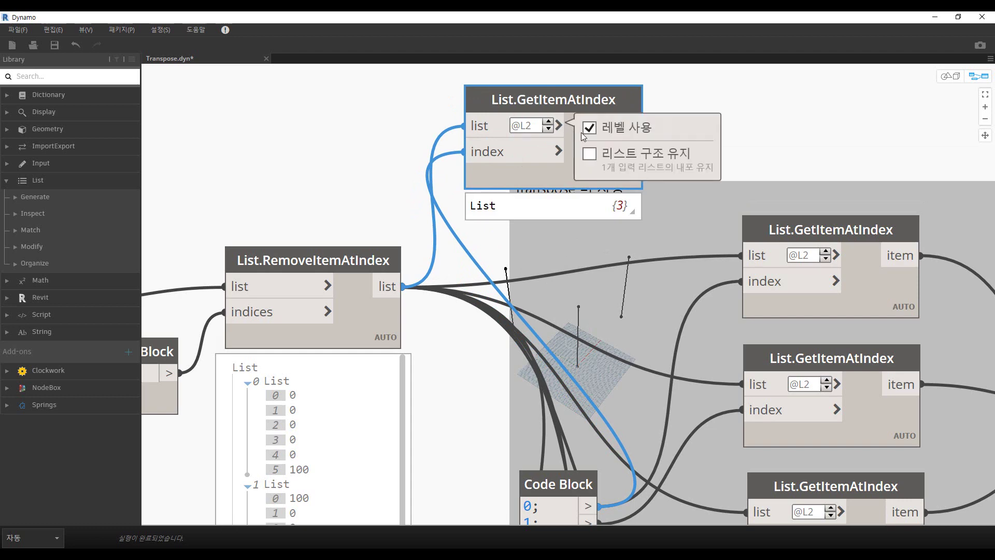
left_click(589, 128)
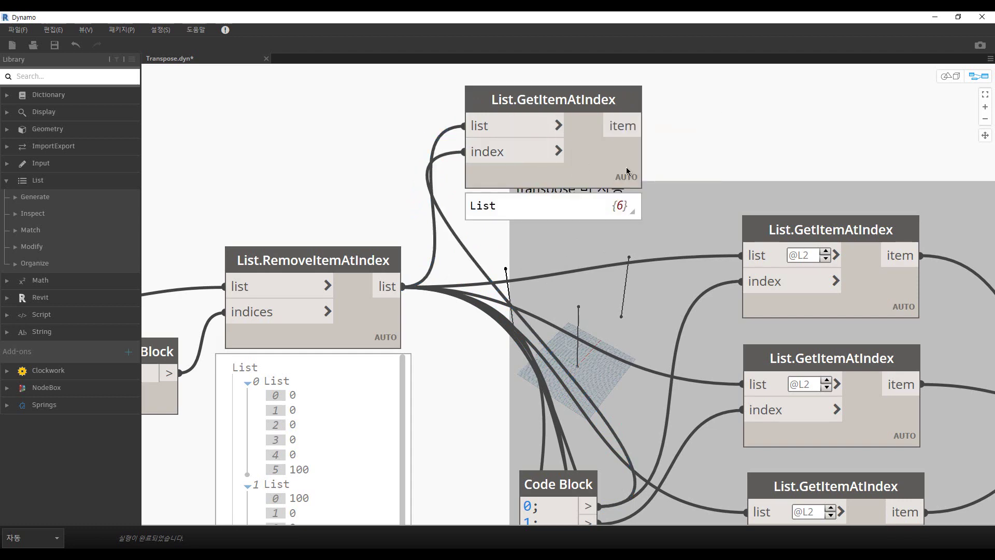
mouse_move(552, 206)
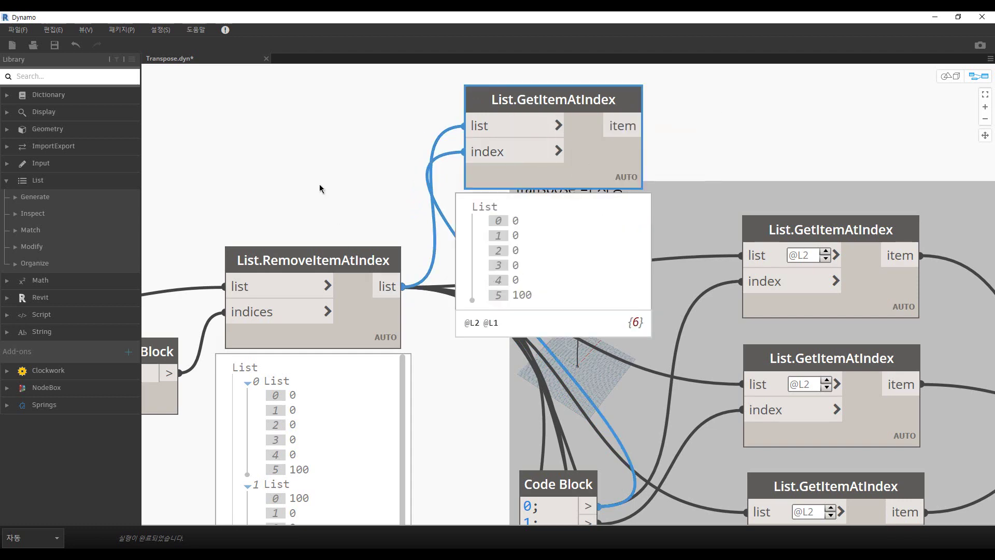
middle_click_drag(345, 201, 365, 170)
left_click_drag(570, 73, 661, 92)
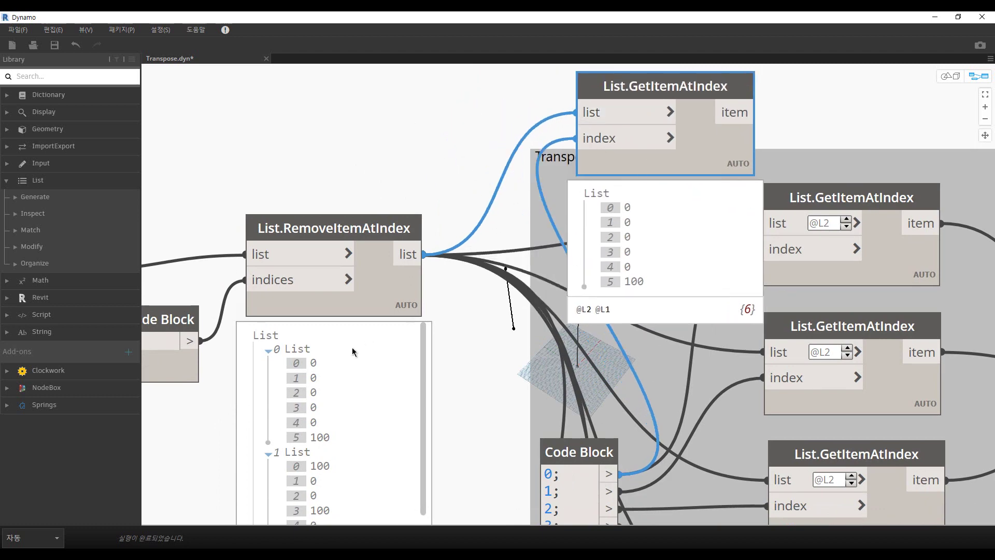
mouse_move(334, 420)
left_click(290, 351)
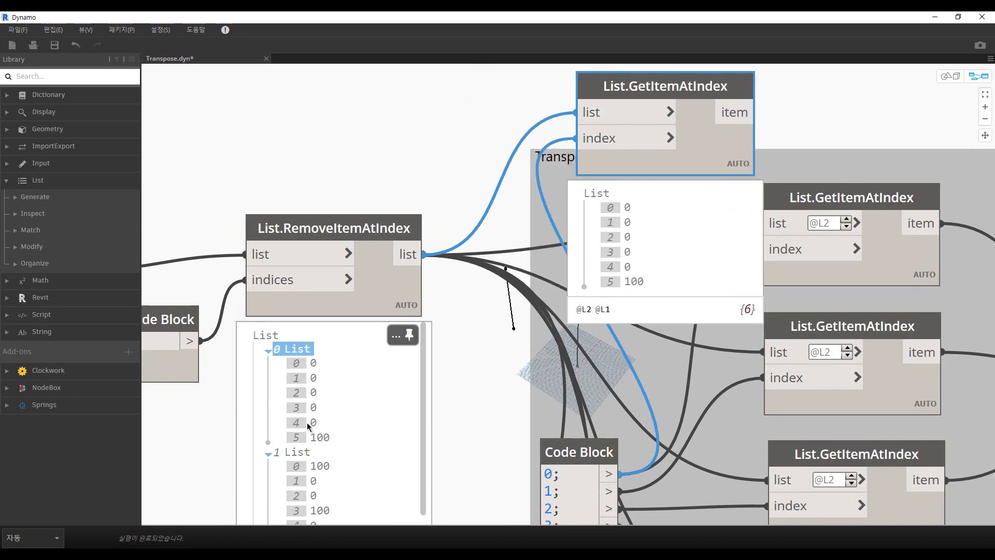
left_click_drag(685, 87, 686, 96)
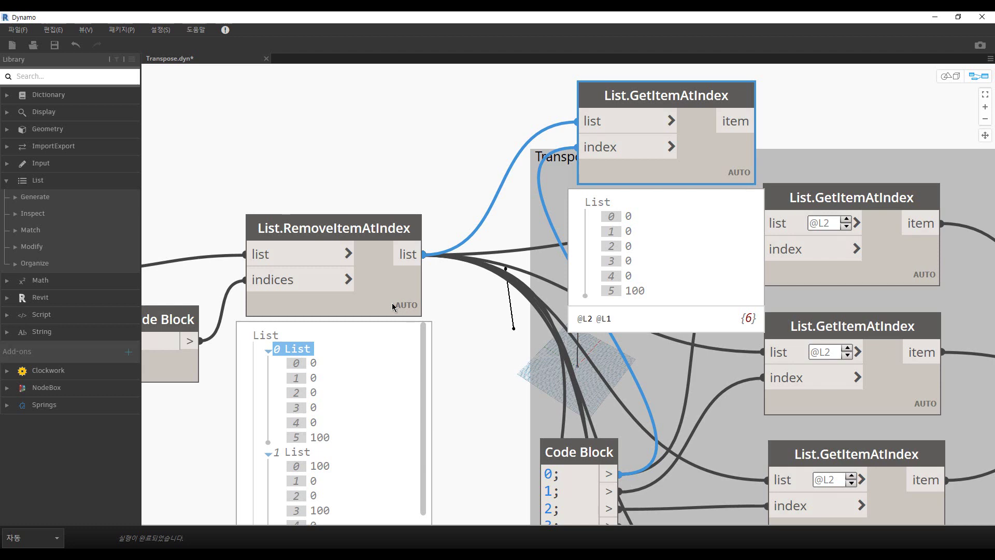
mouse_move(453, 415)
middle_mouse_down()
mouse_move(520, 243)
mouse_move(461, 359)
middle_mouse_up()
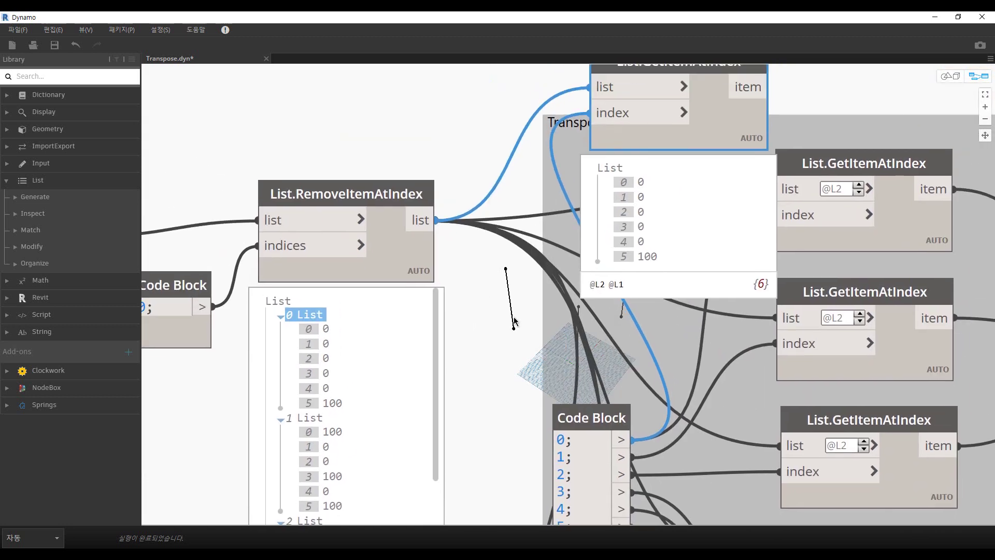
middle_click_drag(450, 155, 387, 230)
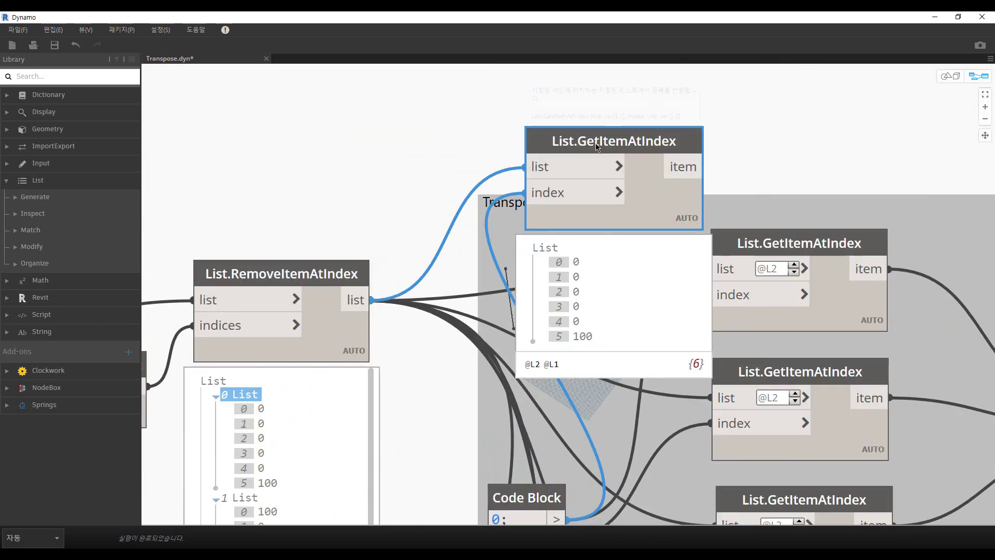
key("Delete")
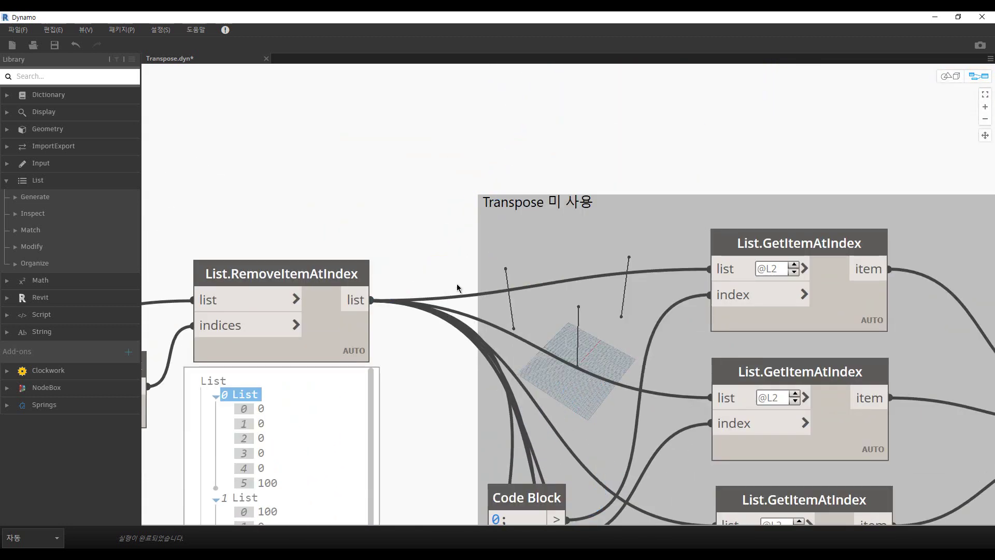
middle_click_drag(456, 284, 527, 169)
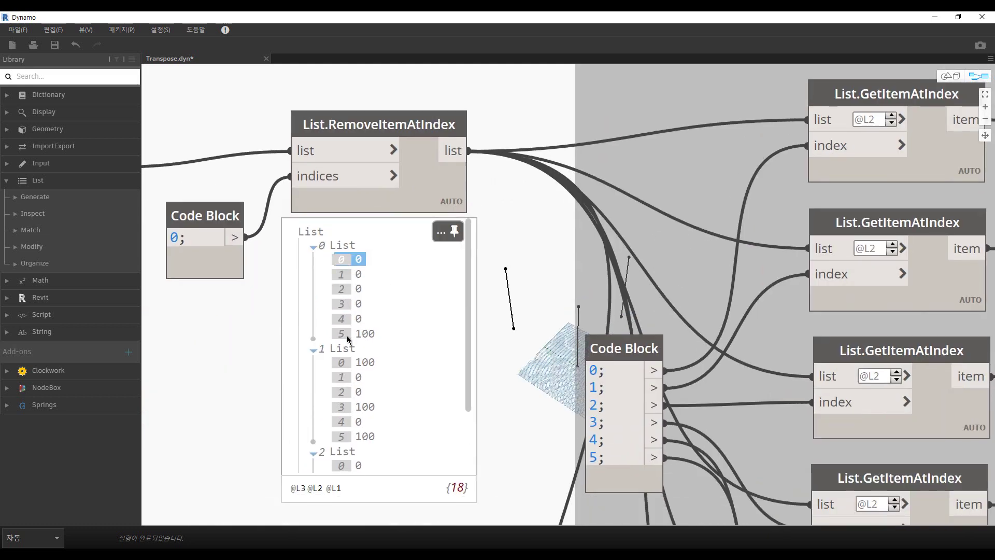
left_click(356, 363)
left_click(357, 466)
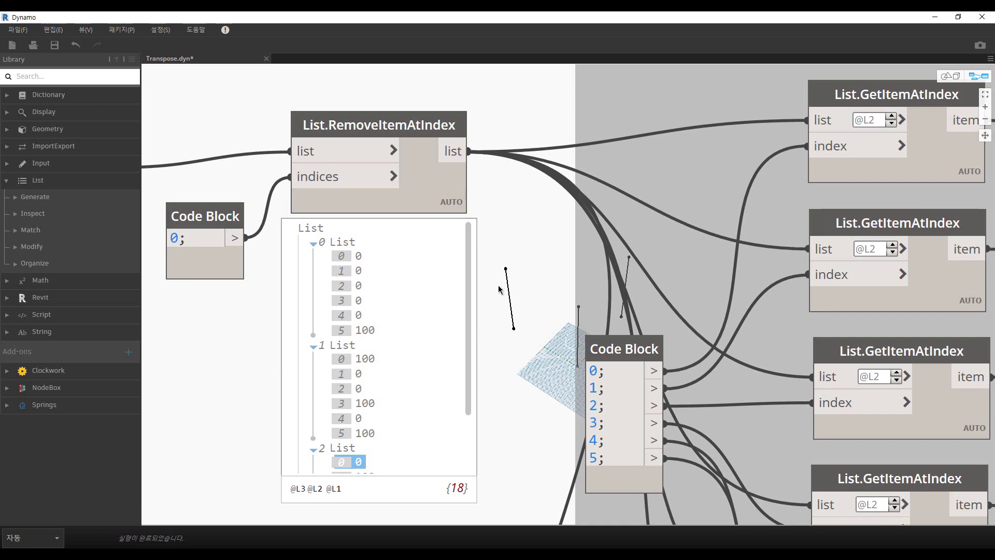
middle_click_drag(667, 178, 490, 238)
left_click(725, 175)
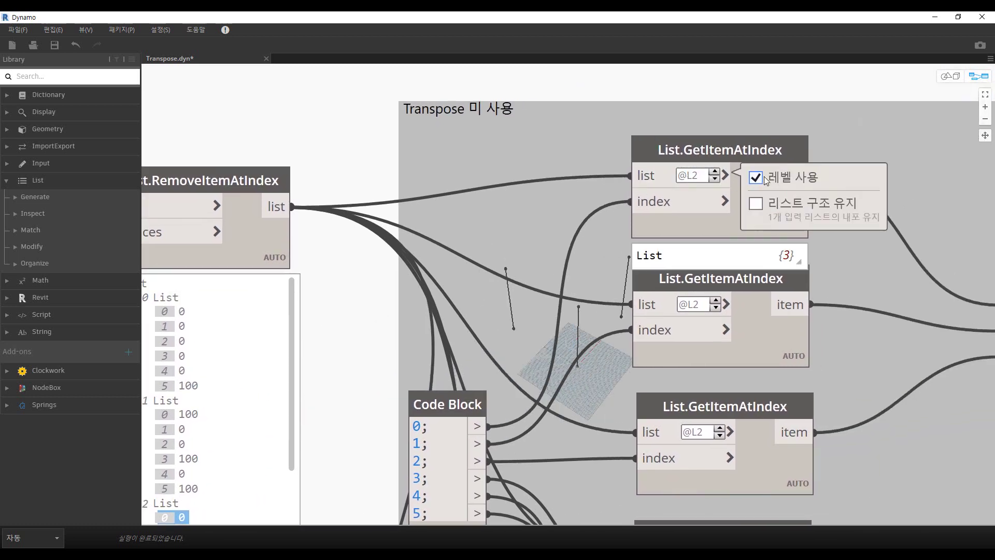
left_click(705, 226)
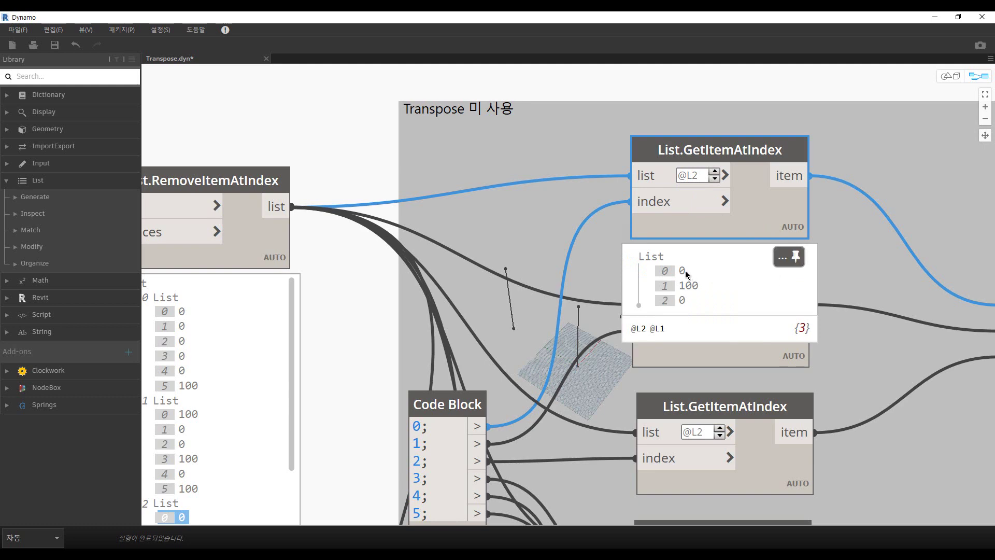
left_click(678, 301)
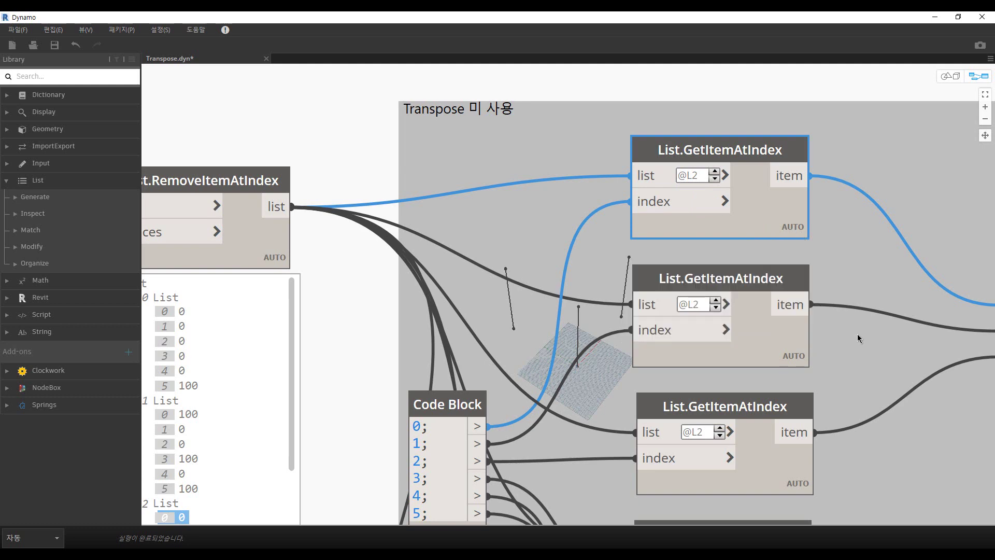
middle_click_drag(857, 334, 697, 113)
left_click(709, 234)
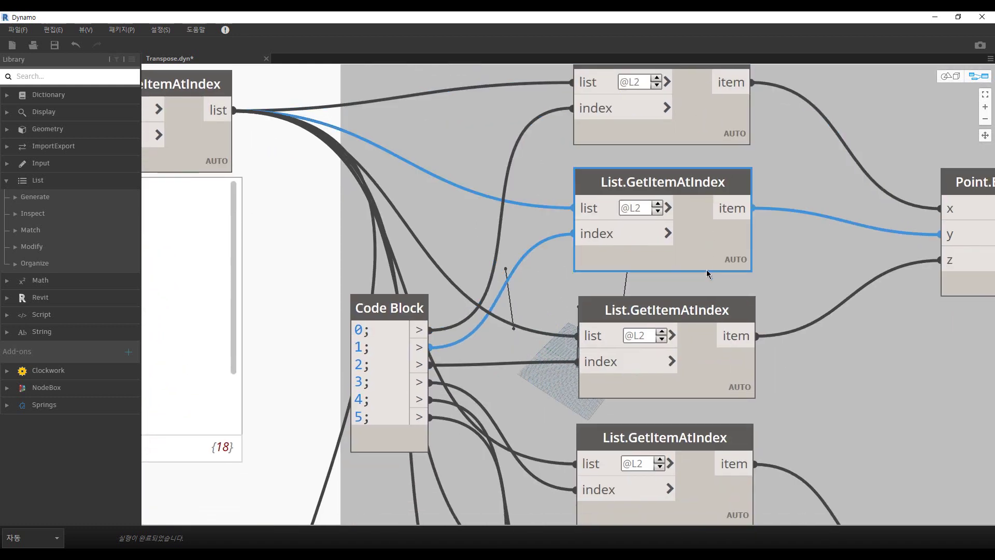
left_click(712, 356)
scroll(783, 410, "down", 3)
middle_click_drag(803, 431, 817, 325)
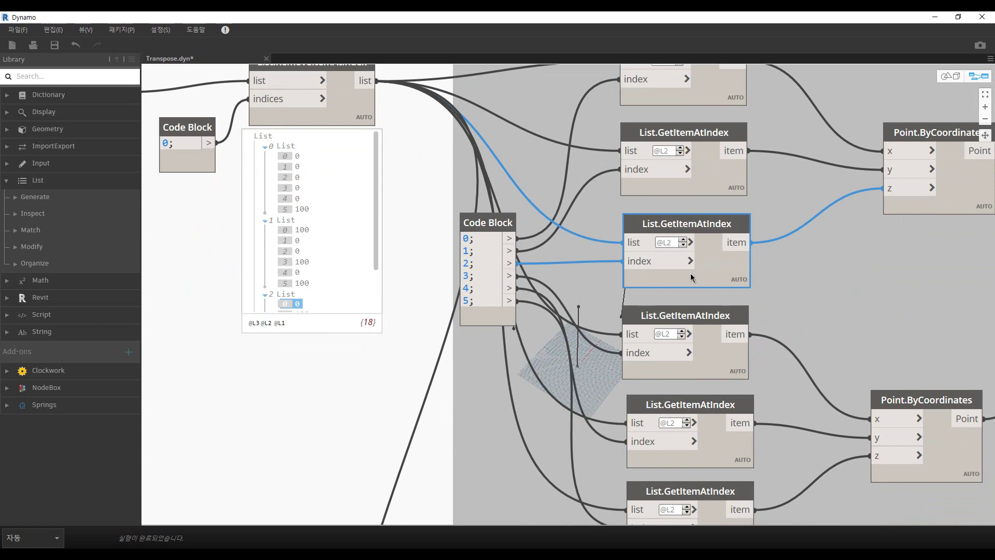
middle_click_drag(811, 324, 658, 427)
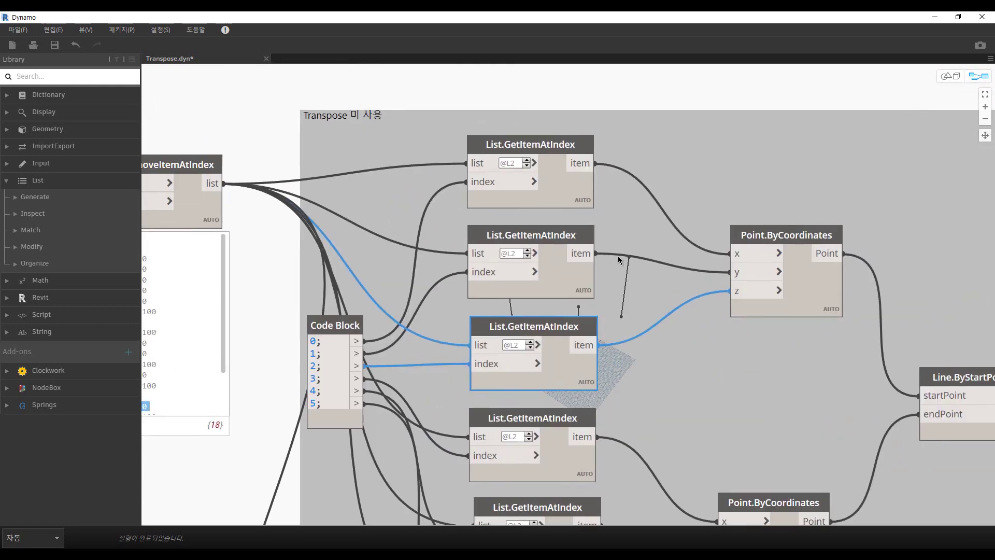
left_click(583, 193)
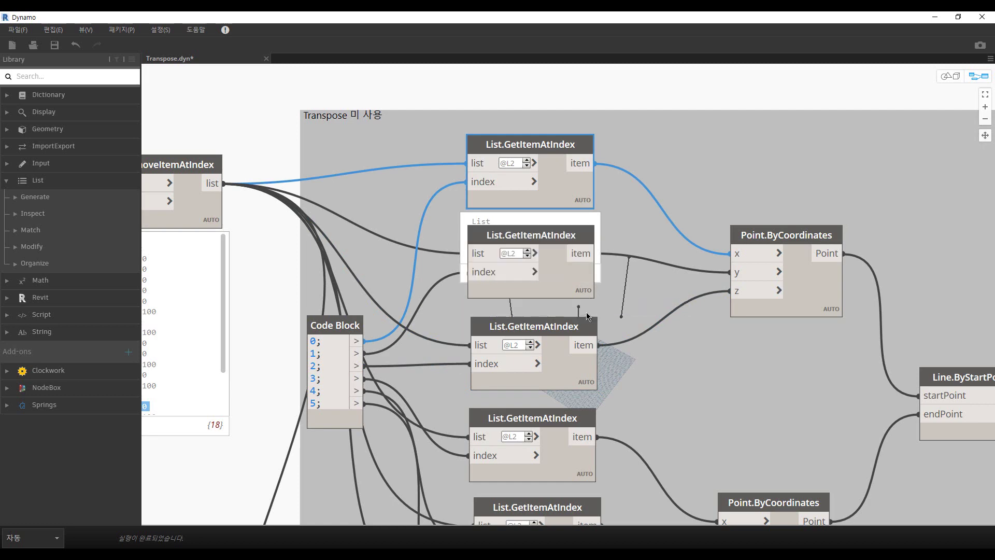
left_click_drag(558, 239, 659, 228)
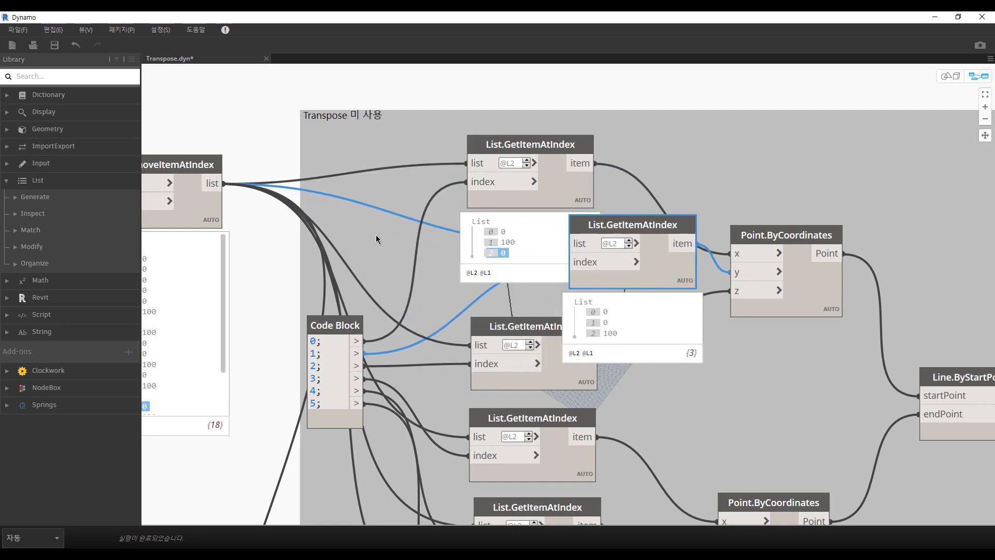
middle_click_drag(427, 224, 568, 186)
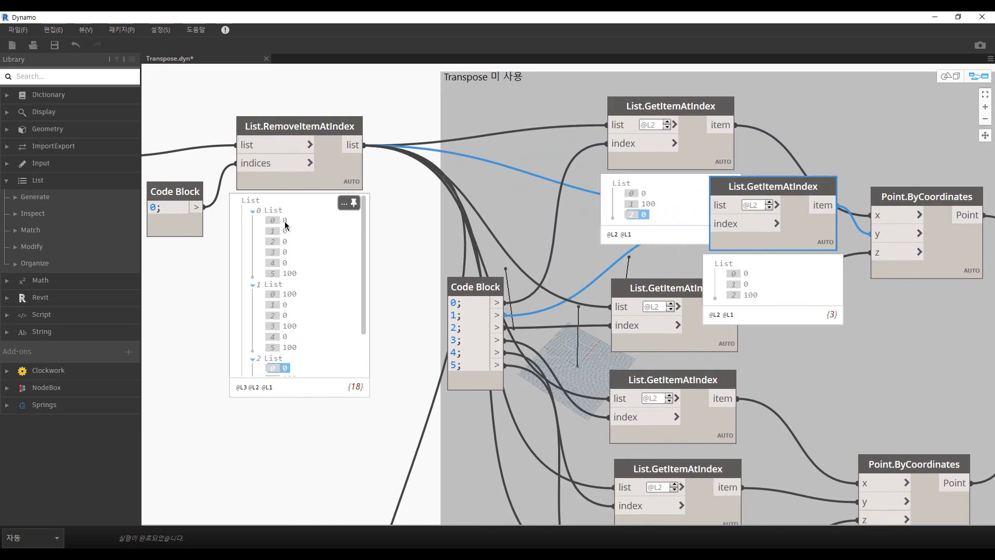
left_click(288, 294)
left_click(282, 368)
left_click(280, 230)
left_click(284, 307)
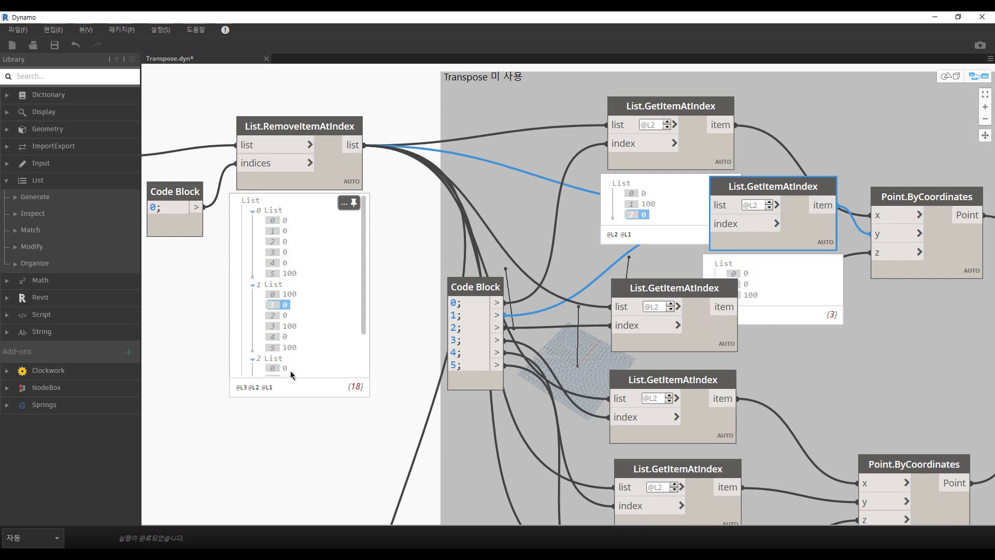
scroll(305, 354, "down", 1)
left_click(287, 346)
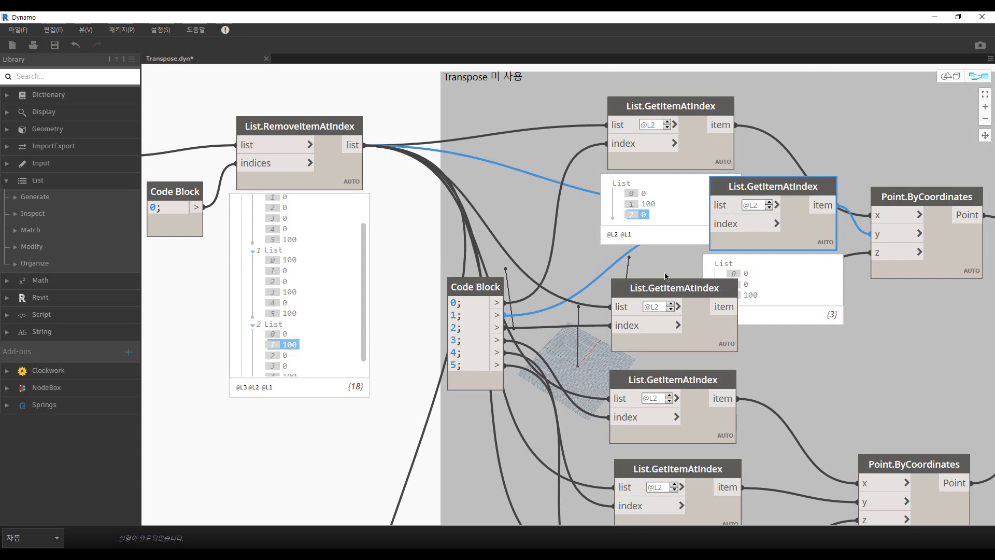
left_click_drag(792, 186, 686, 207)
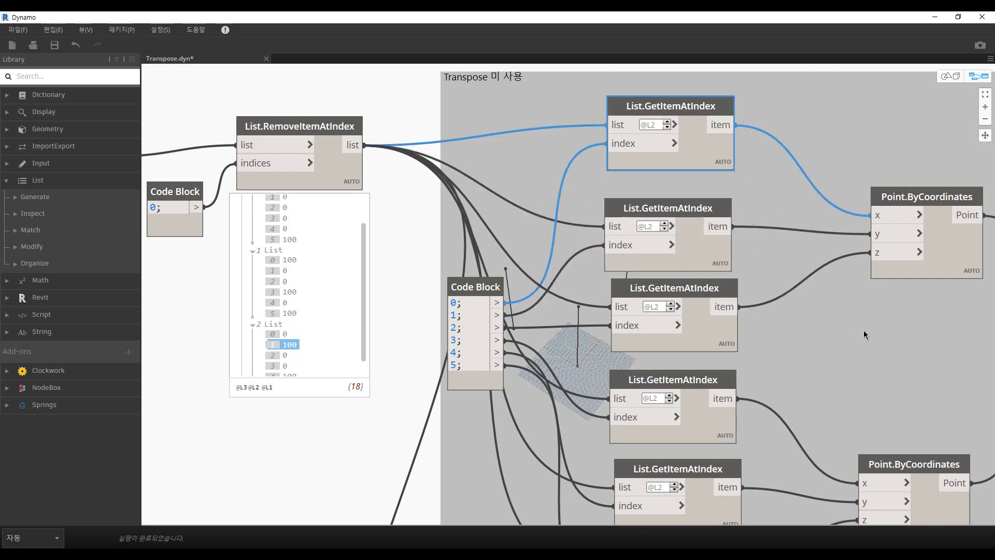
mouse_move(864, 331)
middle_mouse_down()
mouse_move(649, 284)
mouse_move(503, 210)
middle_mouse_up()
left_click(579, 183)
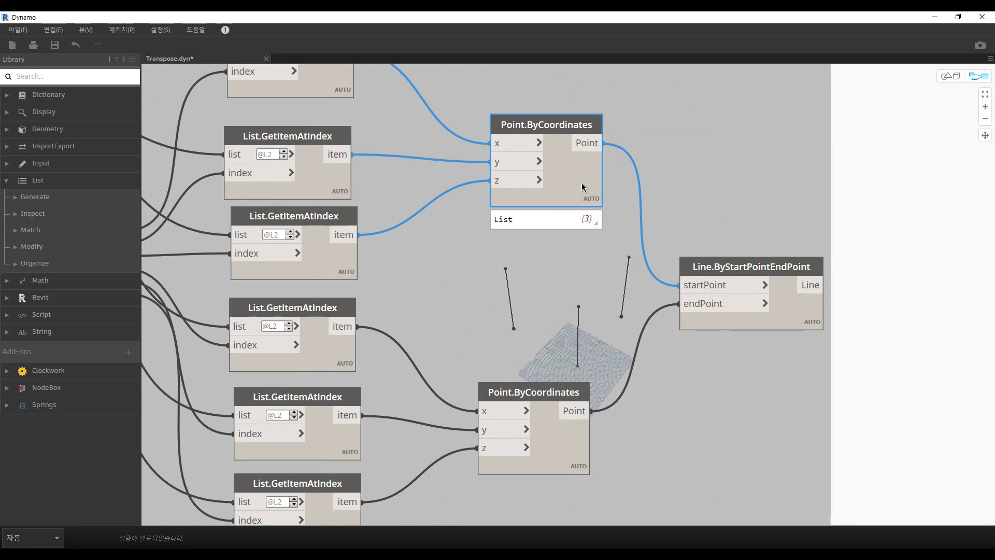
left_click(787, 319)
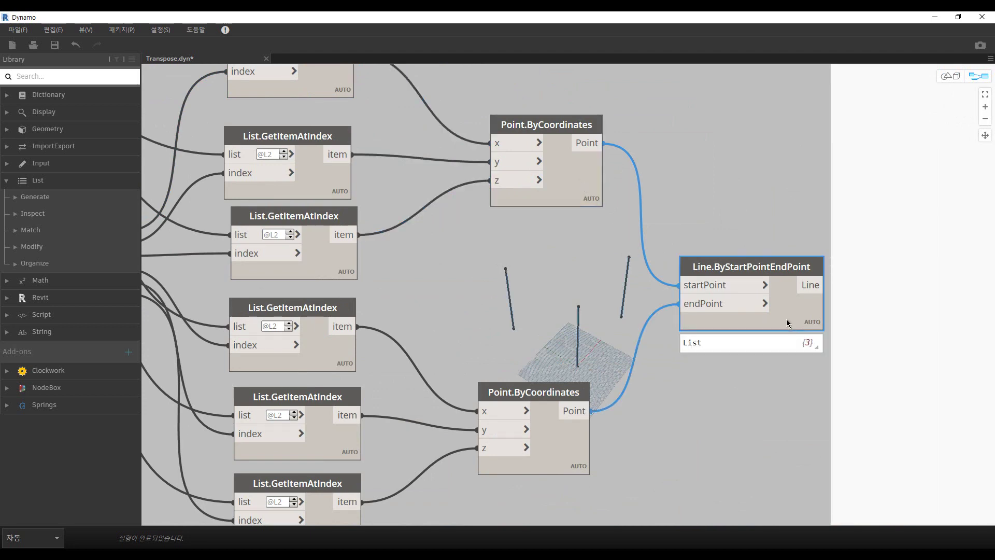
scroll(581, 319, "down", 3)
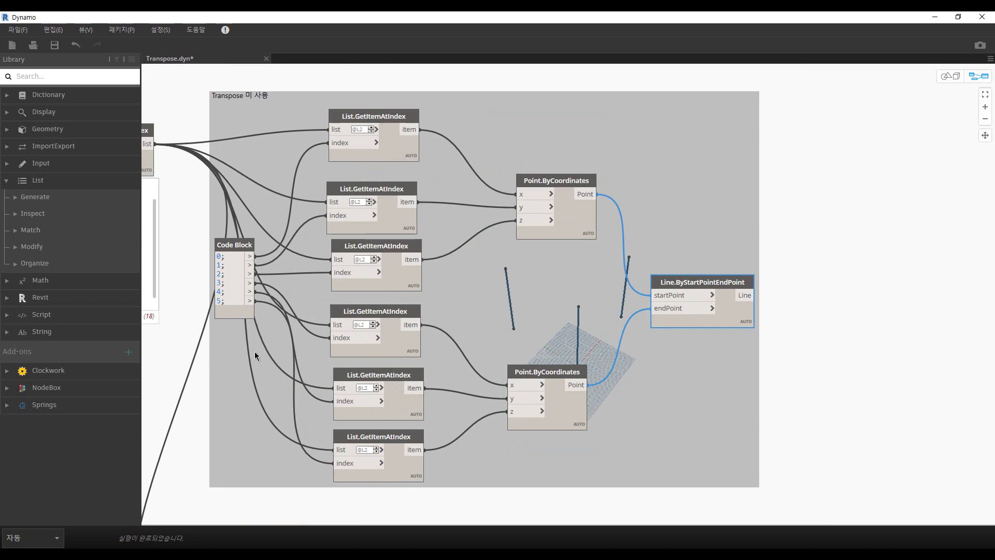
mouse_move(254, 351)
middle_mouse_down()
mouse_move(437, 334)
mouse_move(459, 297)
middle_mouse_up()
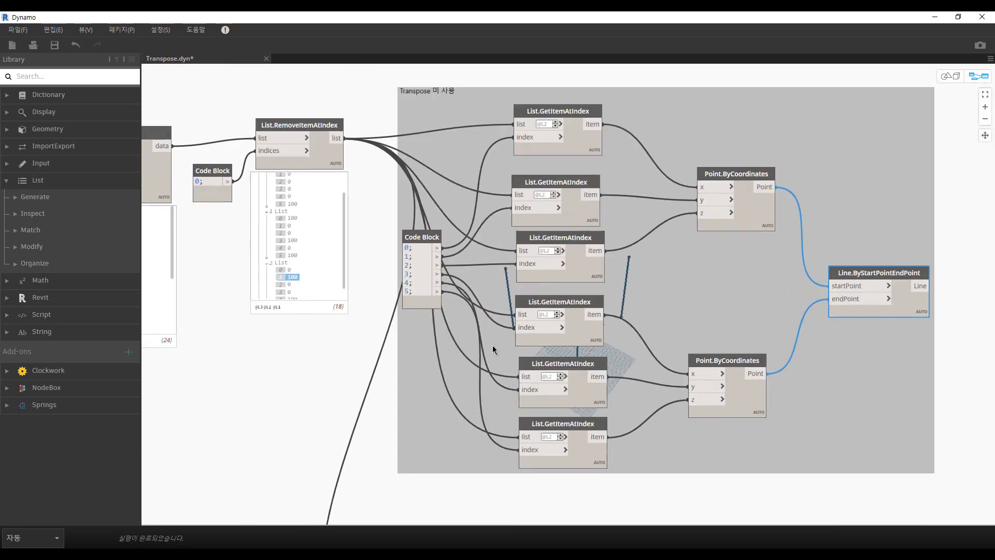
middle_click_drag(478, 354, 458, 365)
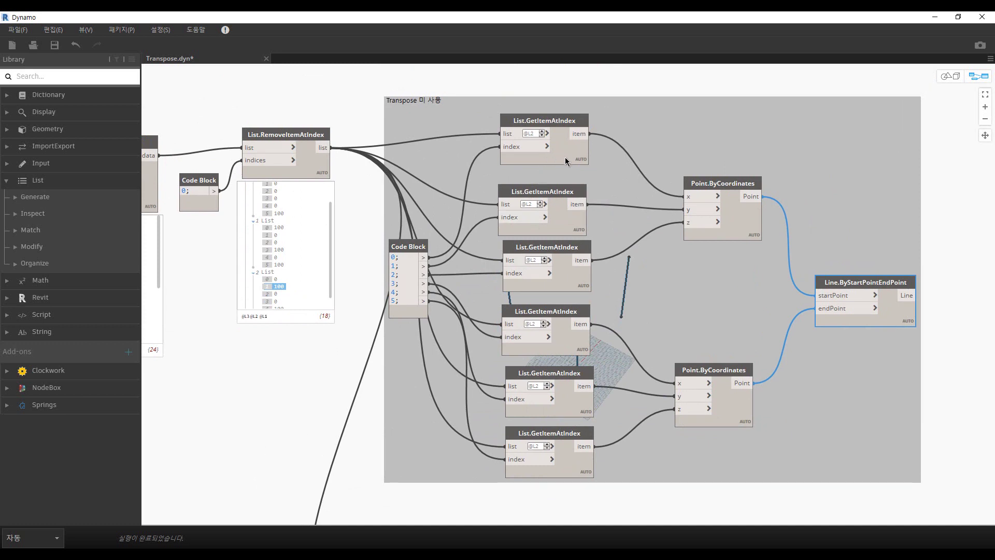
mouse_move(544, 140)
left_click(547, 133)
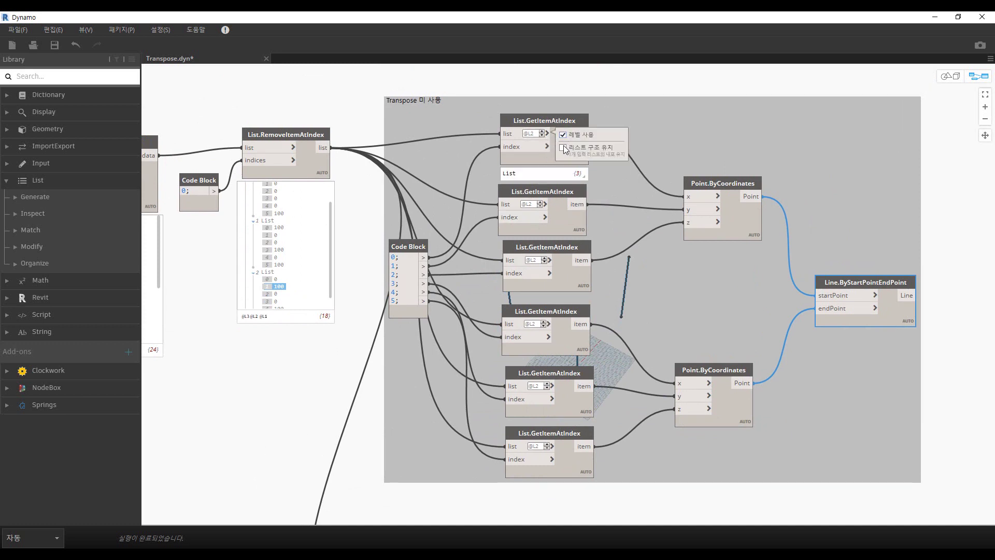
left_click(544, 161)
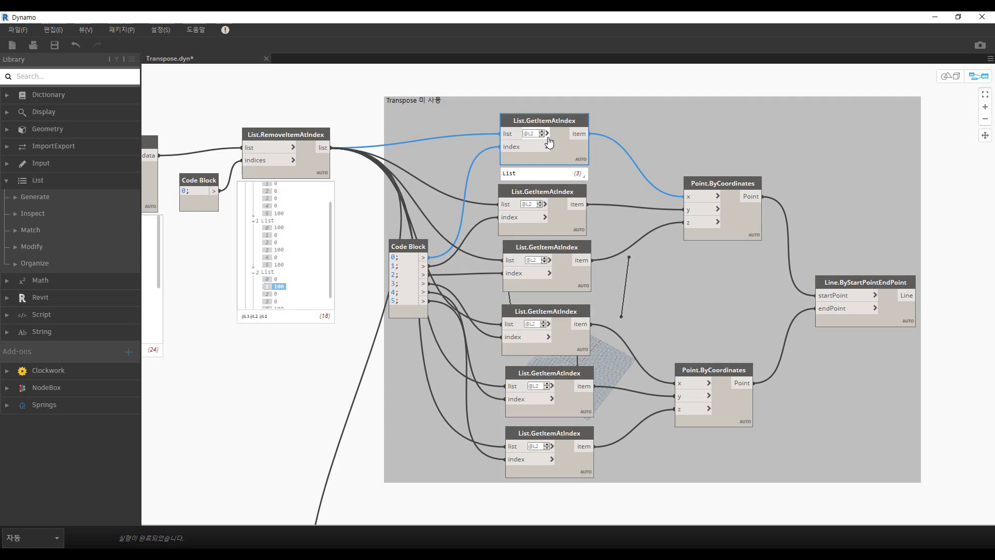
Expand List.Transpose's preview in the blue group, showing 3-item lists starting 0, 100, 0.
scroll(416, 319, "down", 3)
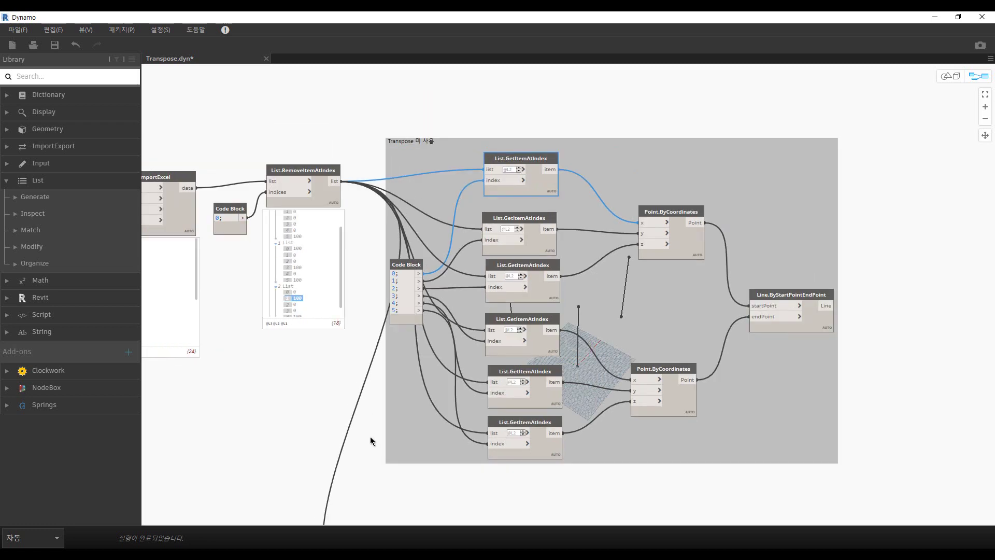
scroll(370, 437, "down", 2)
mouse_move(387, 454)
middle_mouse_down()
mouse_move(429, 265)
mouse_move(427, 214)
middle_mouse_up()
middle_click_drag(390, 331, 390, 304)
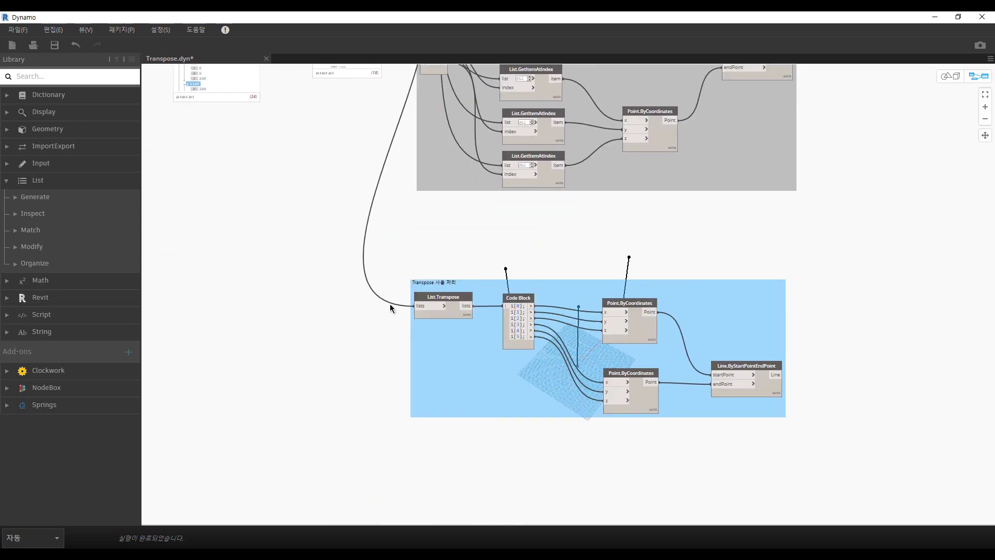
scroll(391, 283, "up", 2)
scroll(405, 267, "up", 2)
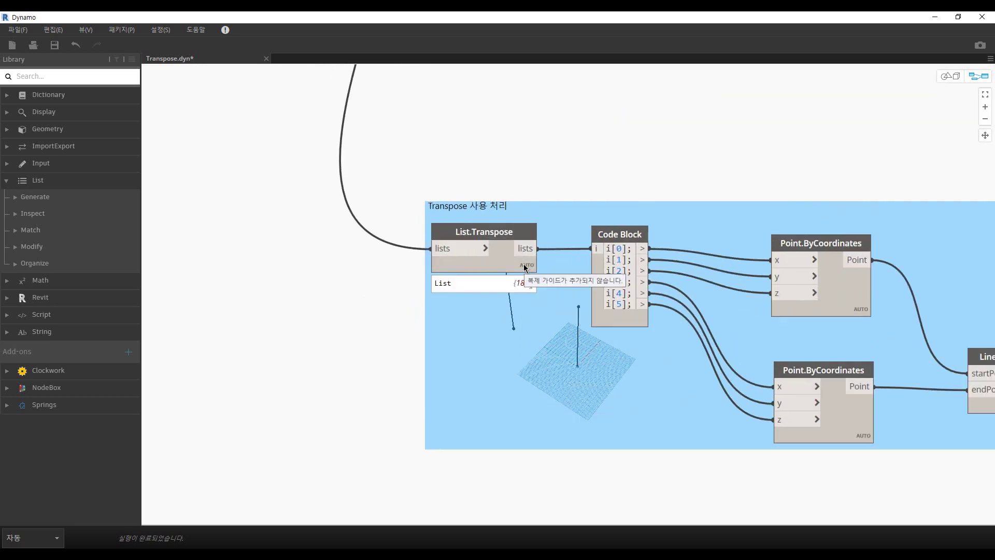
left_click(525, 266)
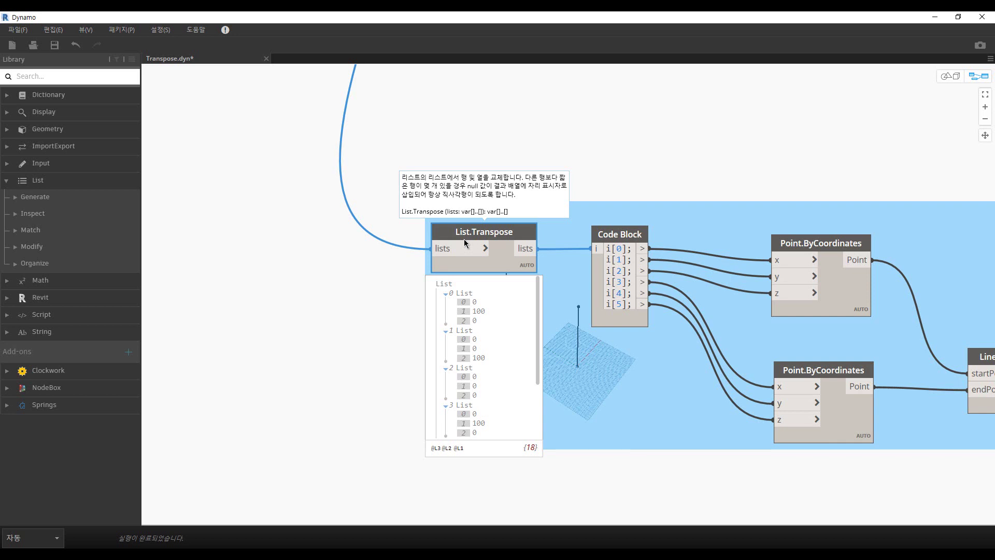
left_click(461, 295)
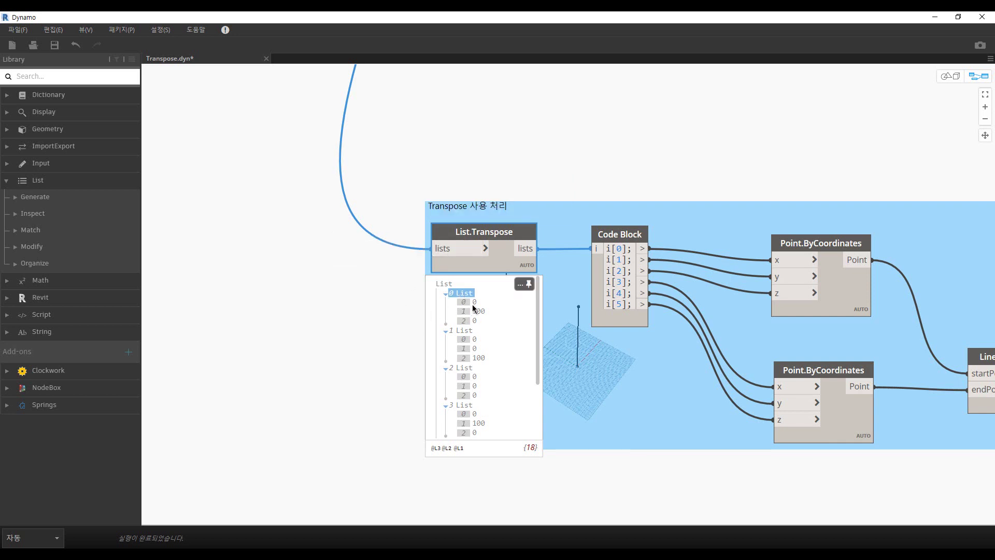
left_click(472, 304)
middle_click_drag(373, 337, 410, 390)
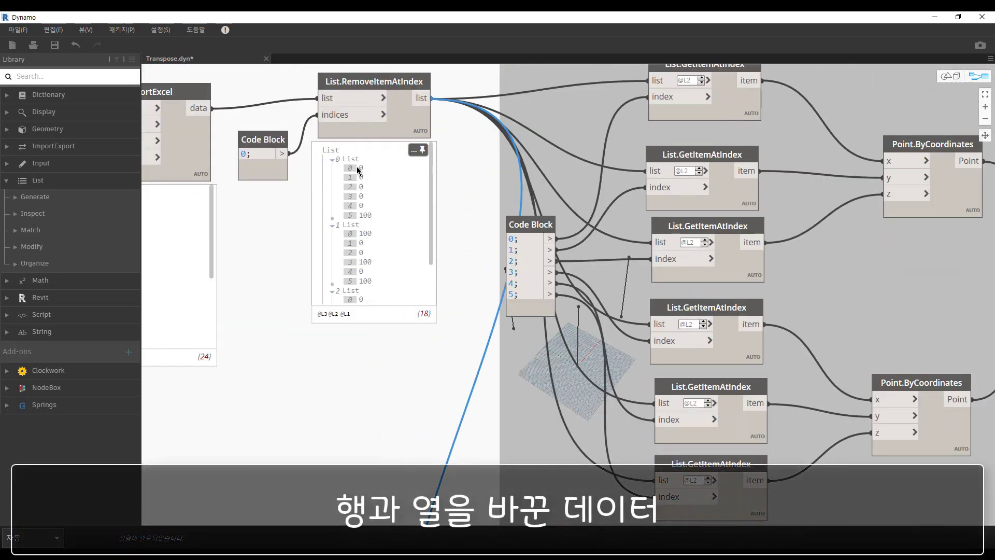
left_click(357, 233)
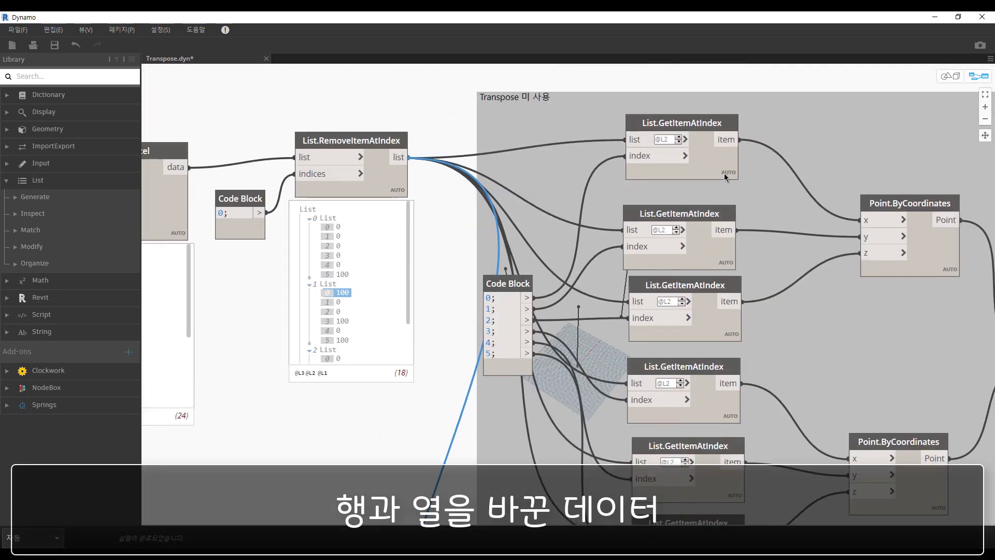
left_click_drag(726, 177, 722, 180)
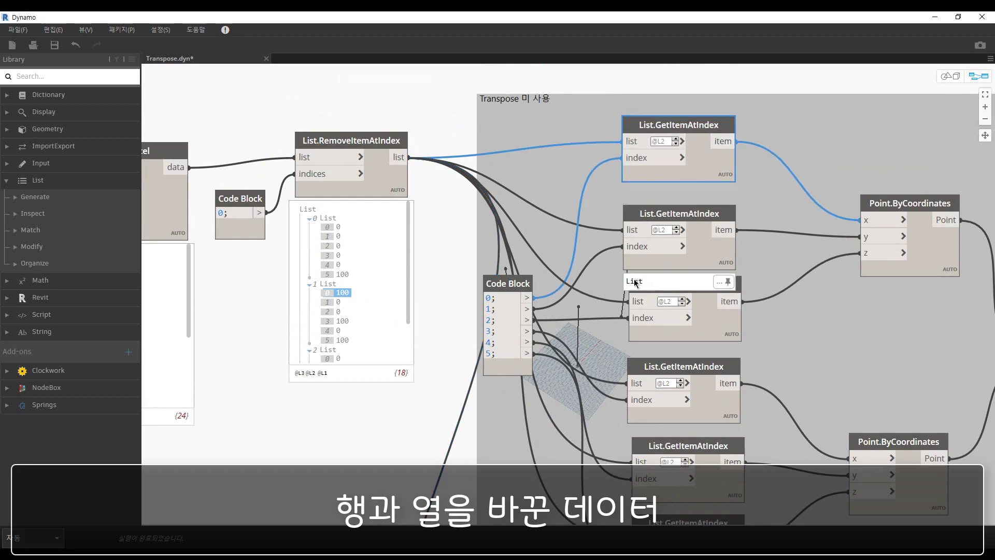
left_click(374, 193)
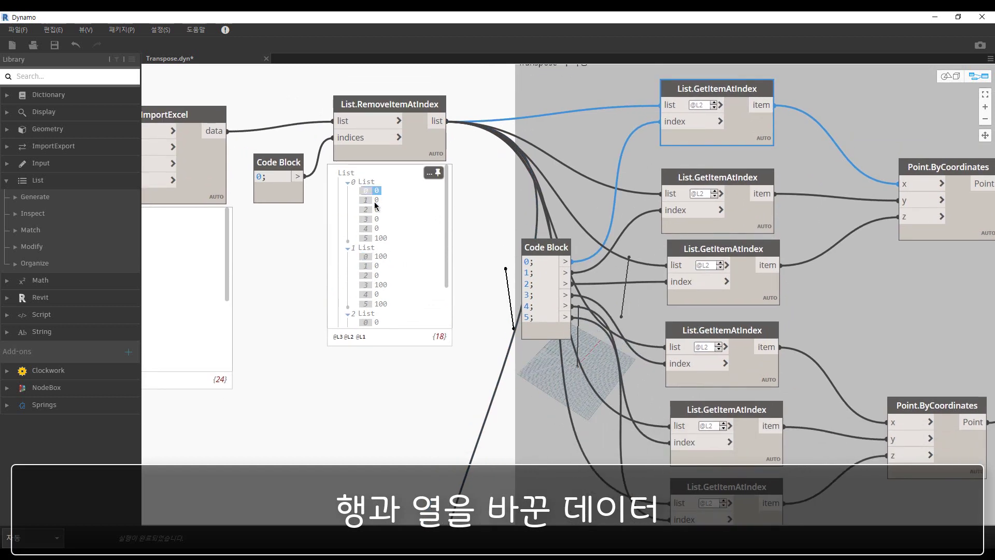
left_click(381, 258)
scroll(471, 381, "down", 3)
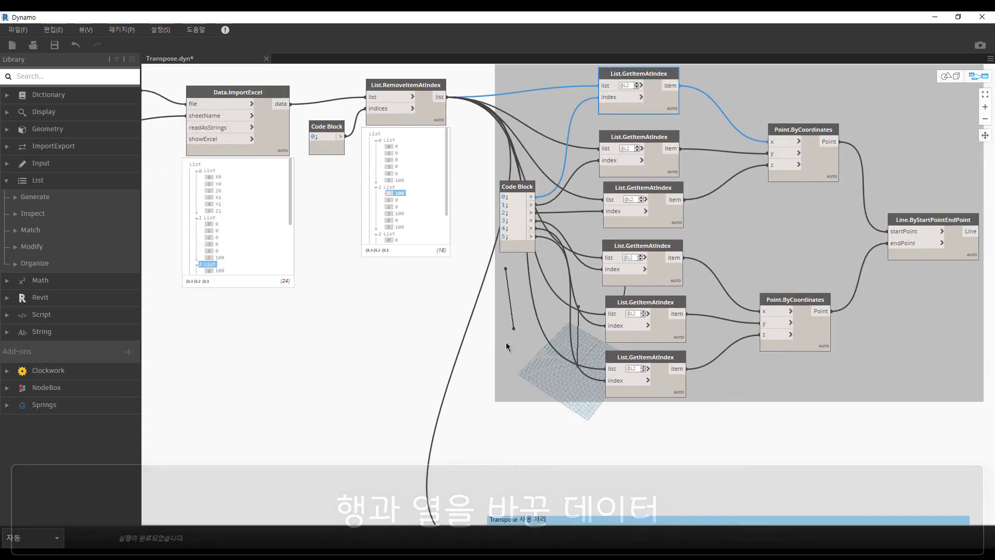
middle_click_drag(494, 486, 495, 310)
middle_click_drag(469, 521, 470, 406)
scroll(467, 384, "up", 2)
middle_click_drag(540, 392, 520, 321)
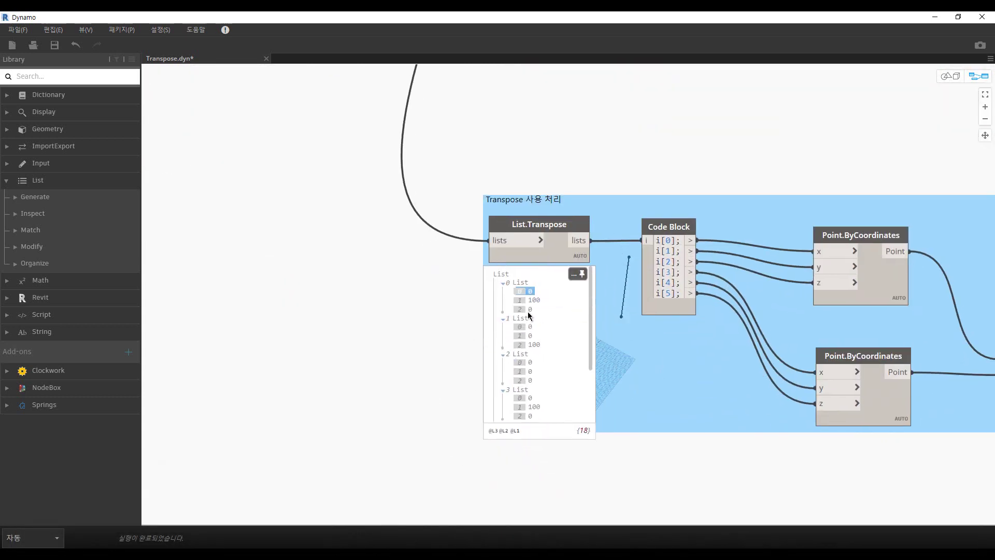
left_click(520, 320)
left_click(515, 354)
left_click(517, 389)
scroll(543, 388, "down", 3)
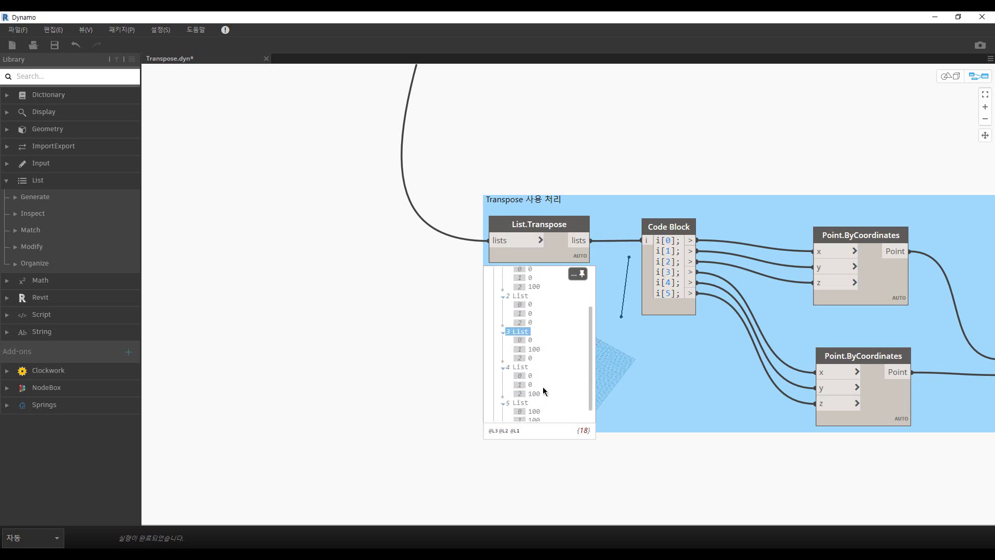
scroll(543, 381, "up", 3)
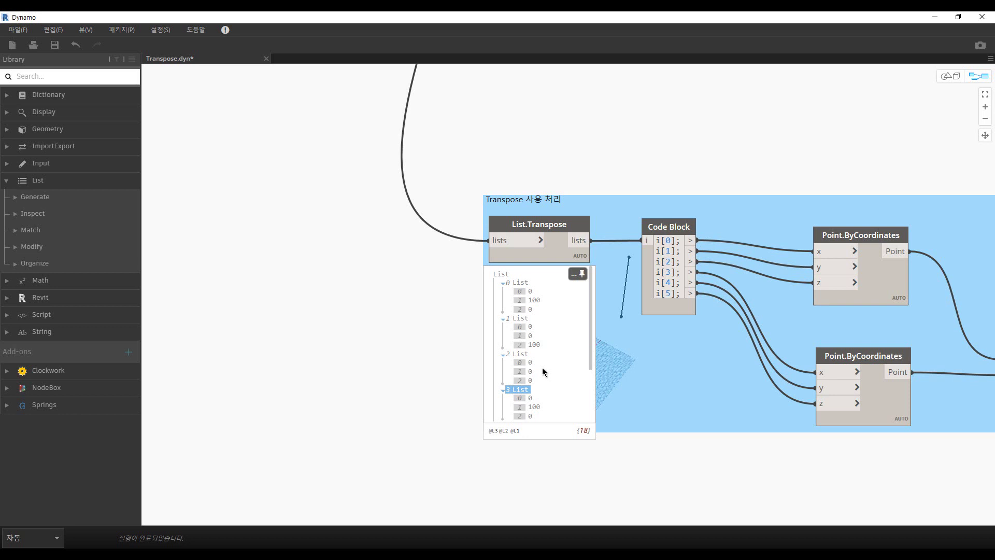
scroll(553, 334, "down", 5)
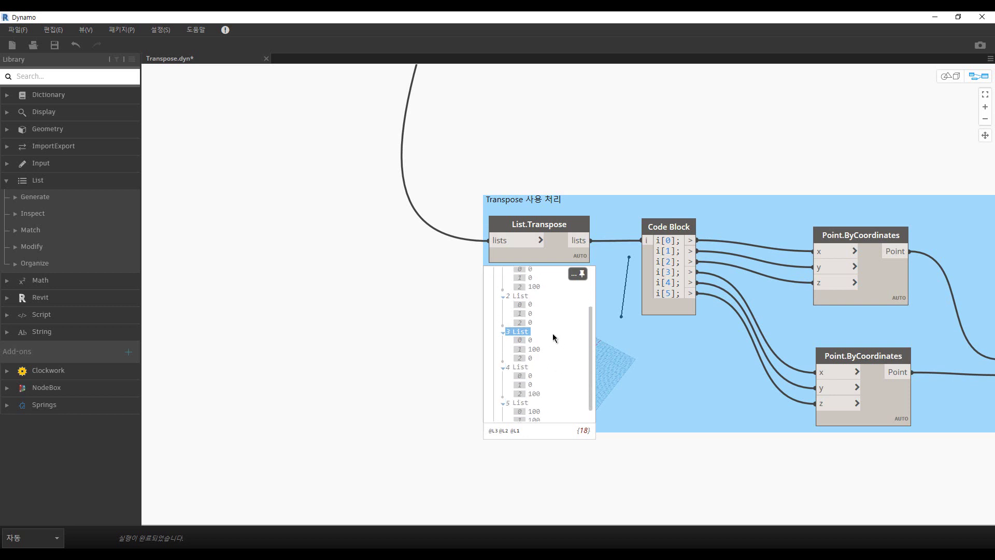
scroll(552, 334, "up", 5)
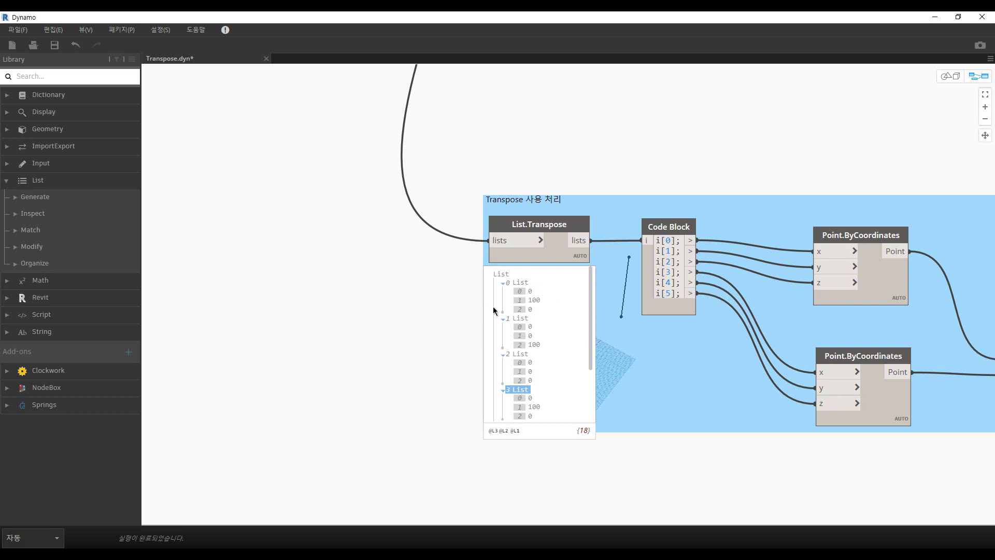
left_click(524, 291)
middle_click_drag(658, 377, 608, 355)
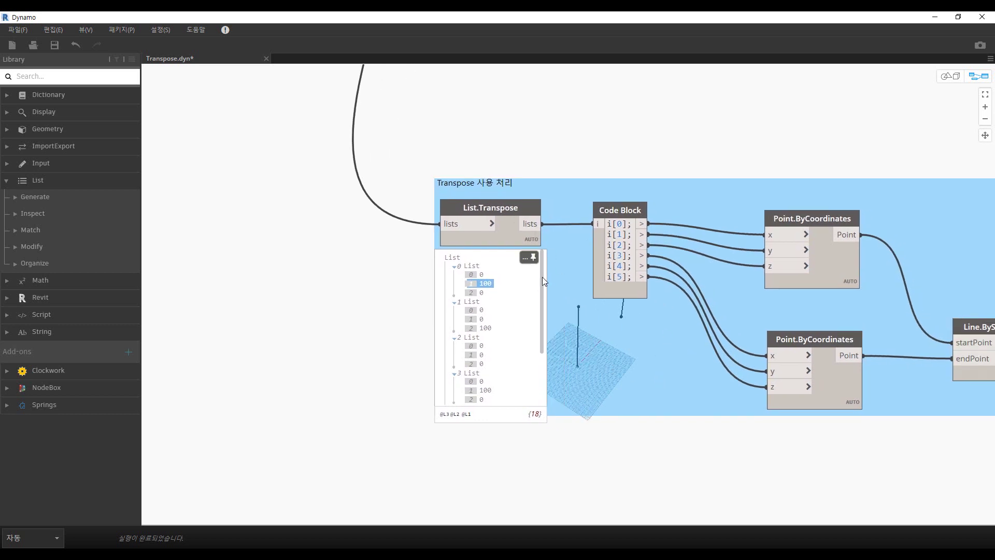
mouse_move(542, 277)
left_mouse_down()
mouse_move(538, 322)
mouse_move(542, 273)
left_mouse_up()
left_click_drag(516, 208, 518, 206)
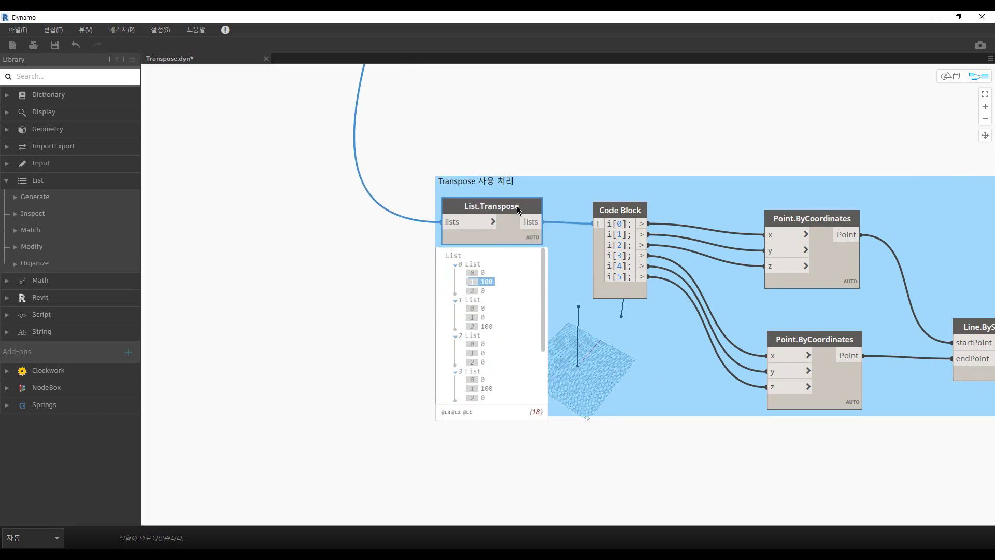
left_click(469, 264)
left_click_drag(623, 213, 620, 210)
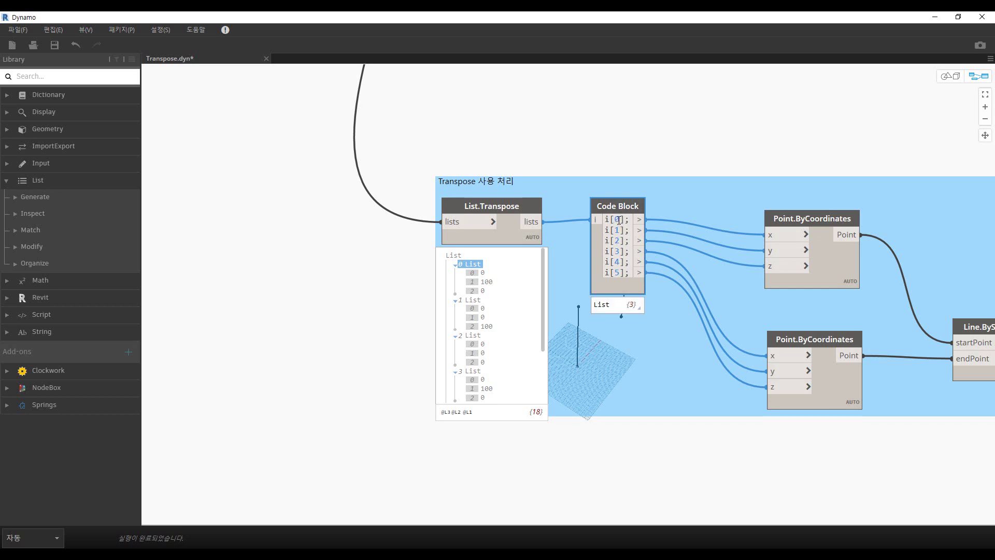
double_click(604, 220)
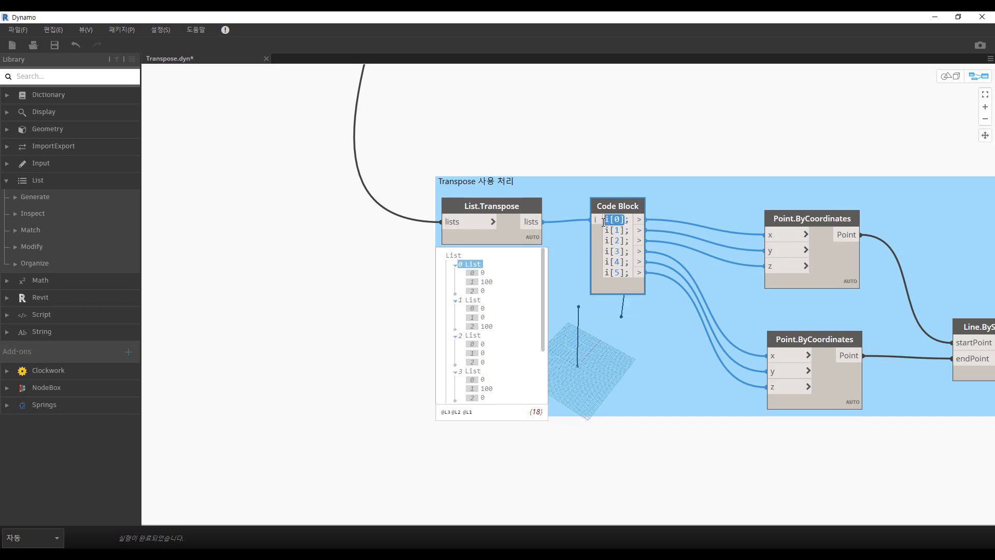
left_click(612, 232)
left_click_drag(612, 231, 604, 231)
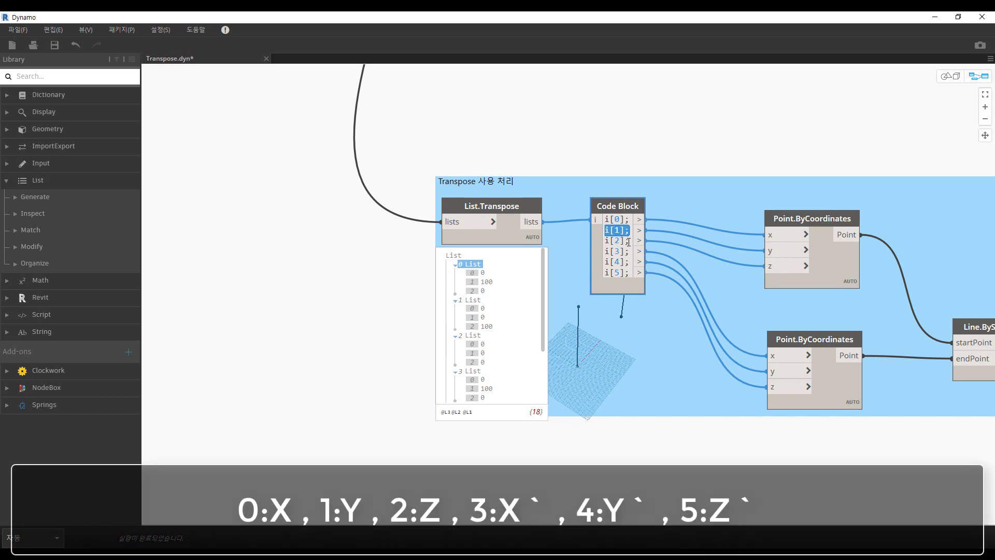
left_click_drag(629, 241, 604, 241)
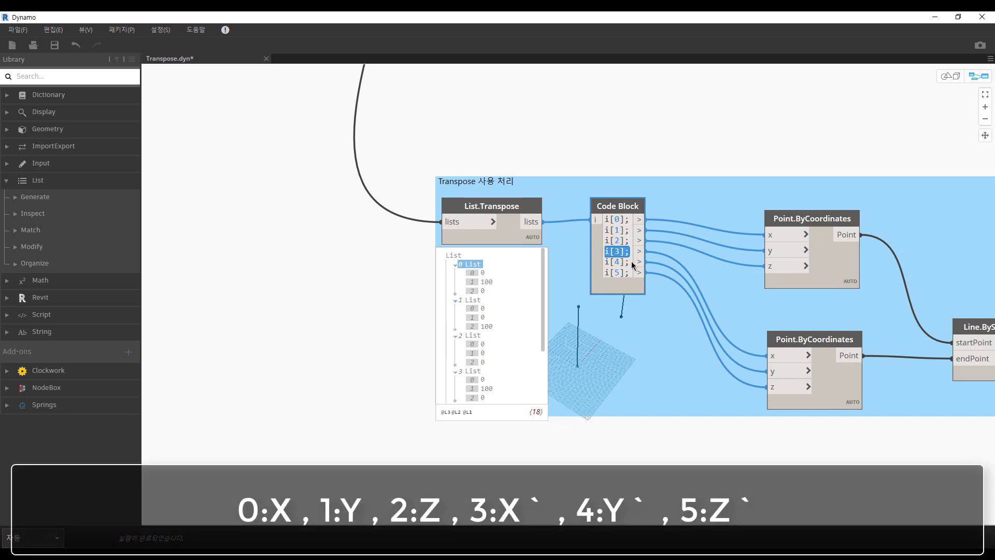
mouse_move(629, 262)
left_mouse_down()
mouse_move(605, 262)
mouse_move(605, 272)
left_mouse_up()
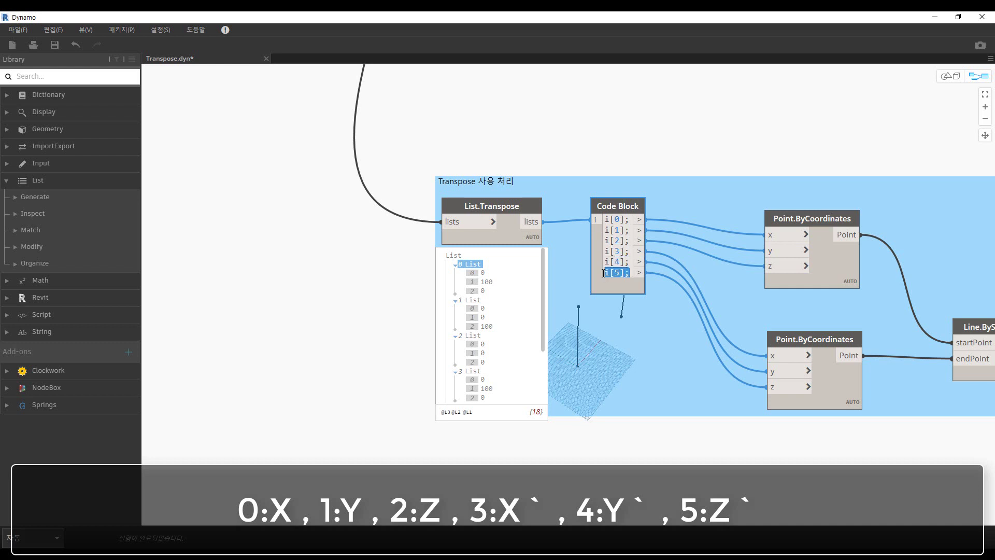
left_click(748, 233)
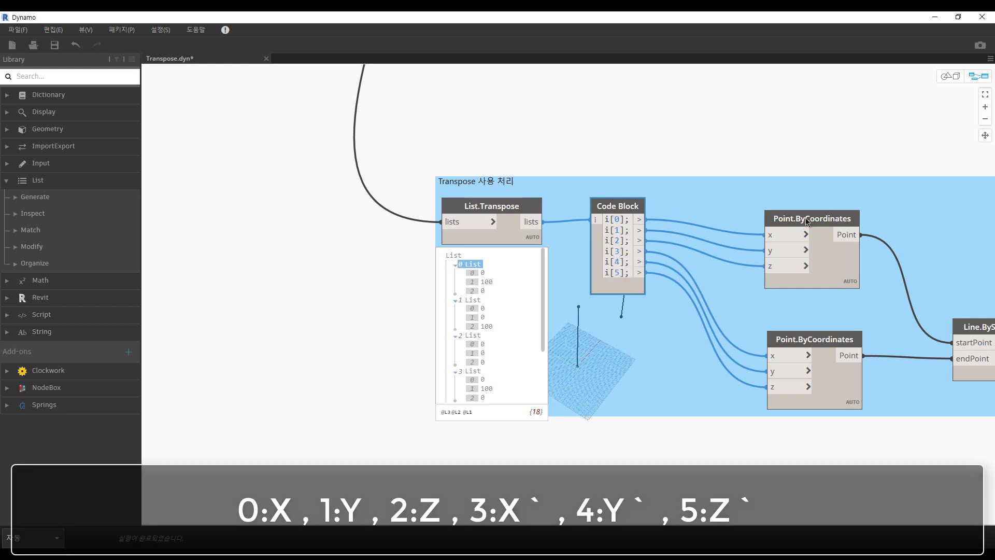
left_click_drag(851, 373, 851, 375)
middle_click_drag(858, 477, 709, 448)
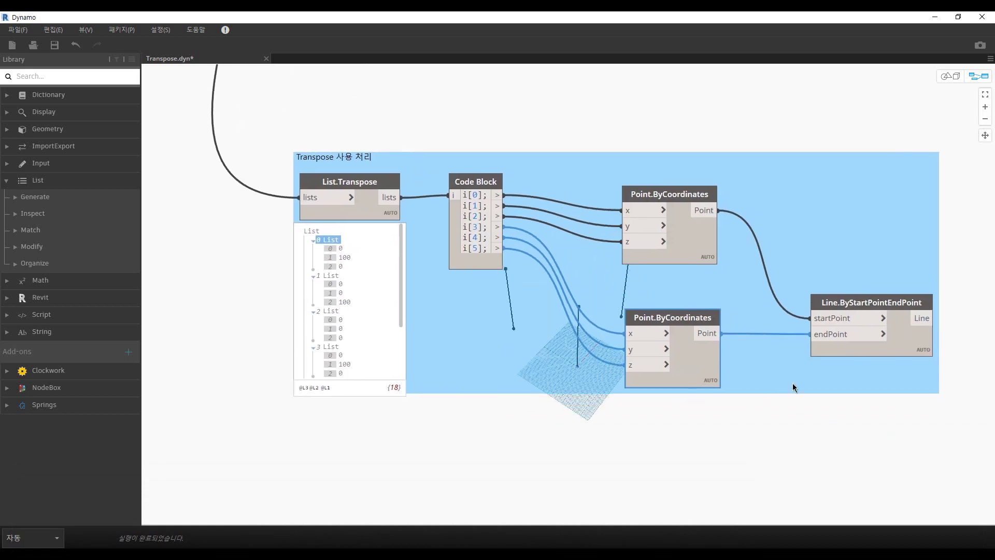
left_click(840, 339)
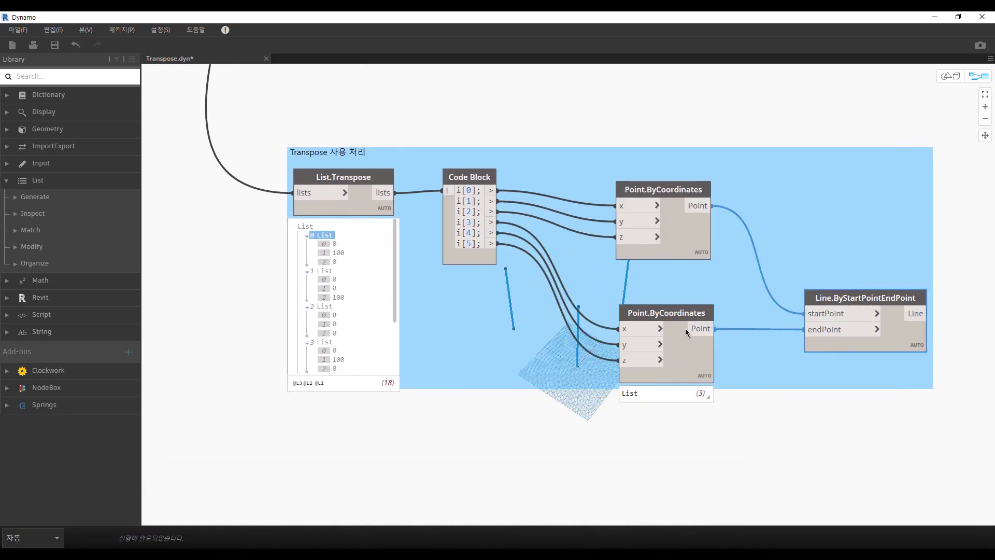
Zoom out and drag the blue Transpose group up beneath the grey GetItemAtIndex group.
scroll(437, 315, "down", 2)
scroll(499, 165, "down", 2)
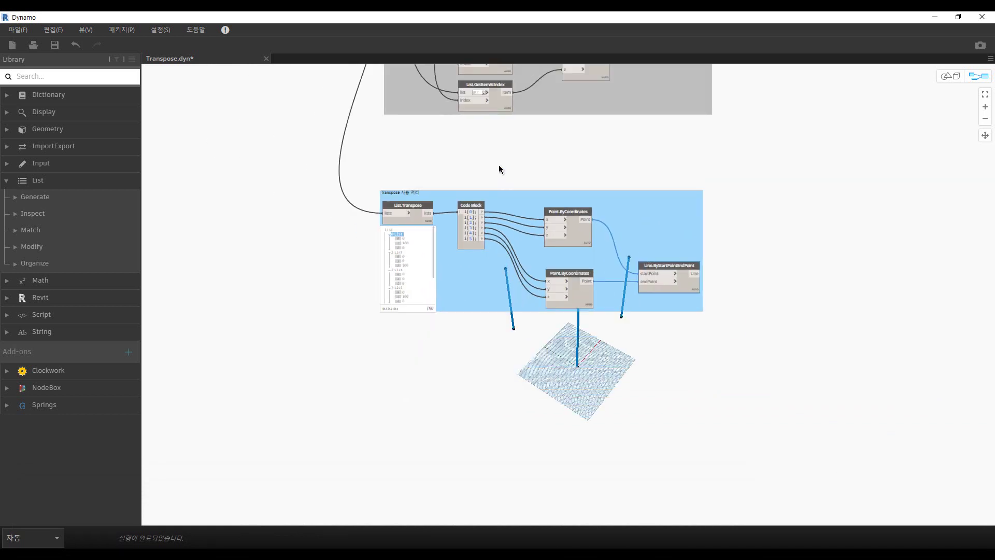
scroll(501, 171, "down", 1)
middle_click_drag(513, 93, 514, 243)
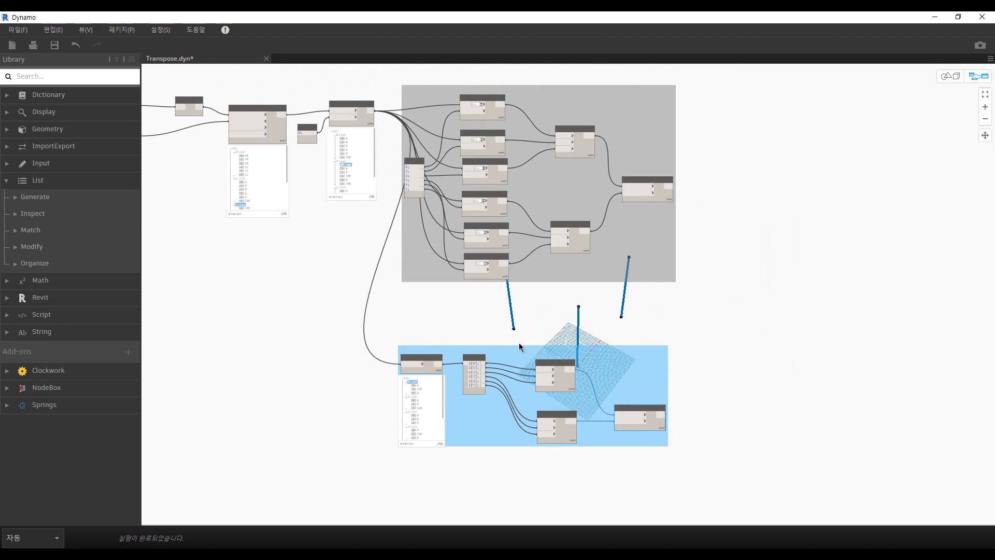
left_click_drag(520, 346, 526, 297)
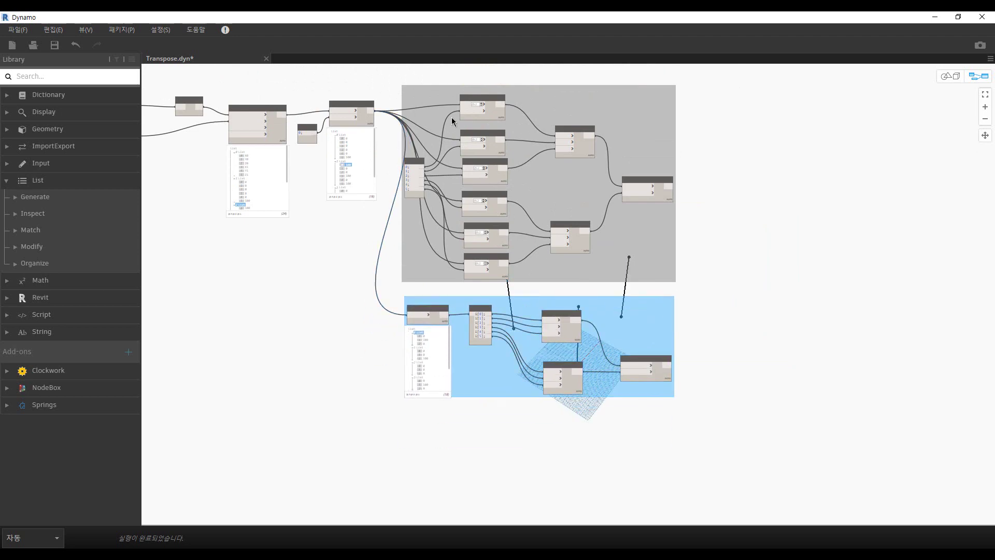
Zoom and pan back to center the Transpose 사용 처리 group on screen.
scroll(452, 117, "up", 1)
scroll(450, 106, "up", 1)
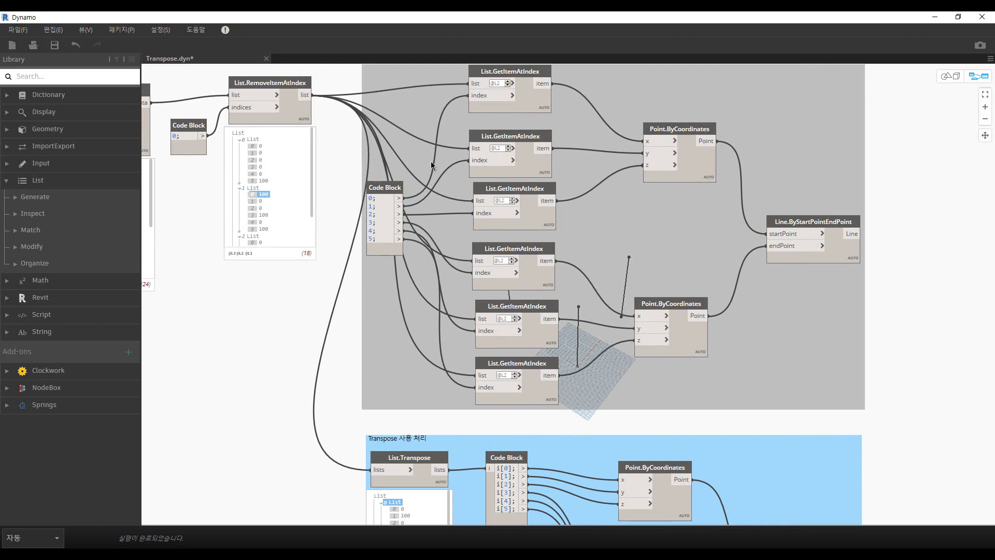
scroll(497, 113, "up", 1)
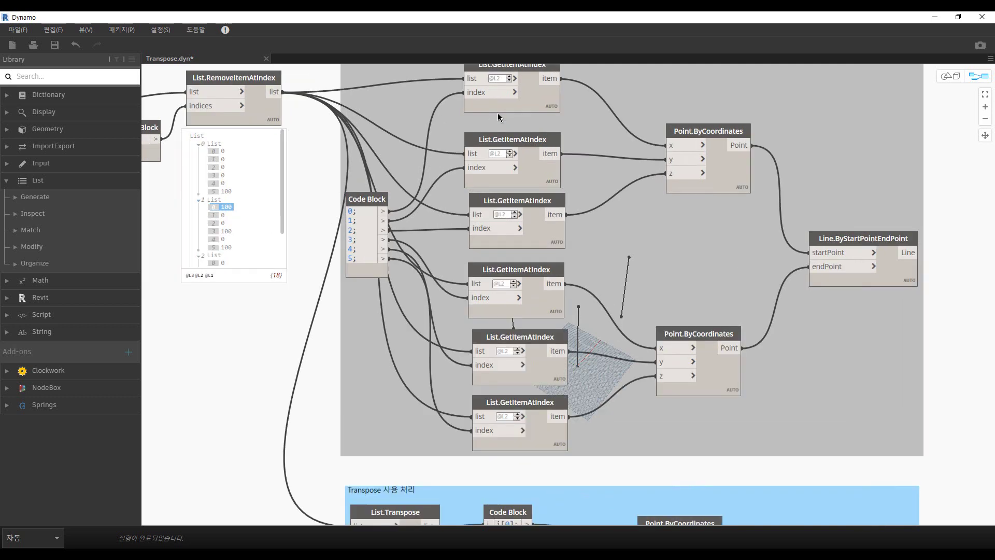
scroll(496, 136, "up", 1)
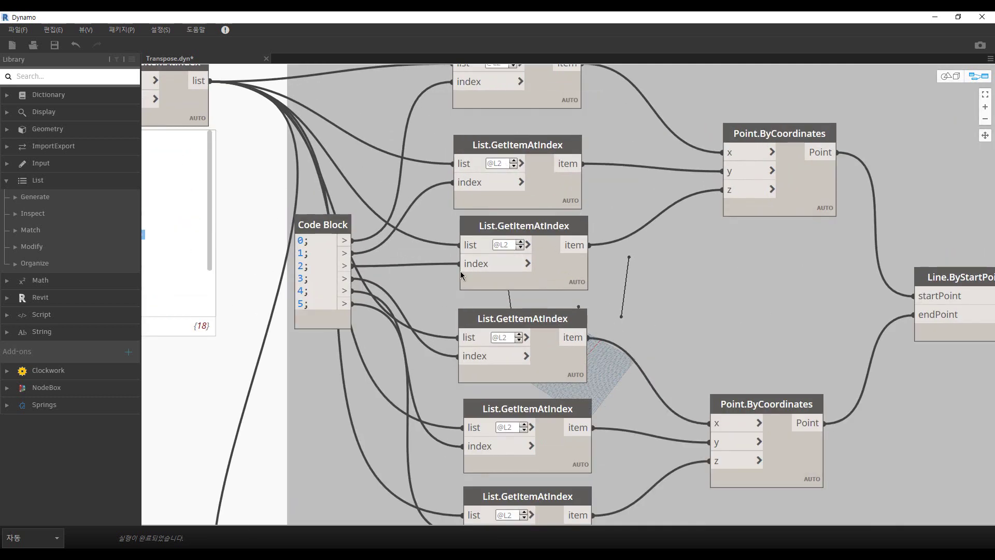
mouse_move(464, 263)
scroll(460, 272, "down", 2)
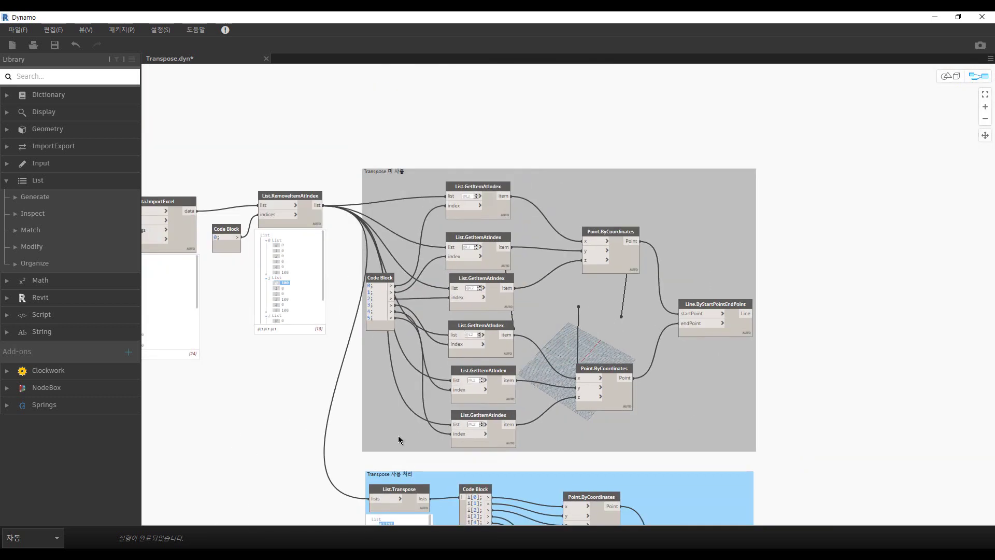
mouse_move(399, 440)
middle_mouse_down()
mouse_move(496, 412)
mouse_move(517, 372)
middle_mouse_up()
scroll(517, 372, "up", 1)
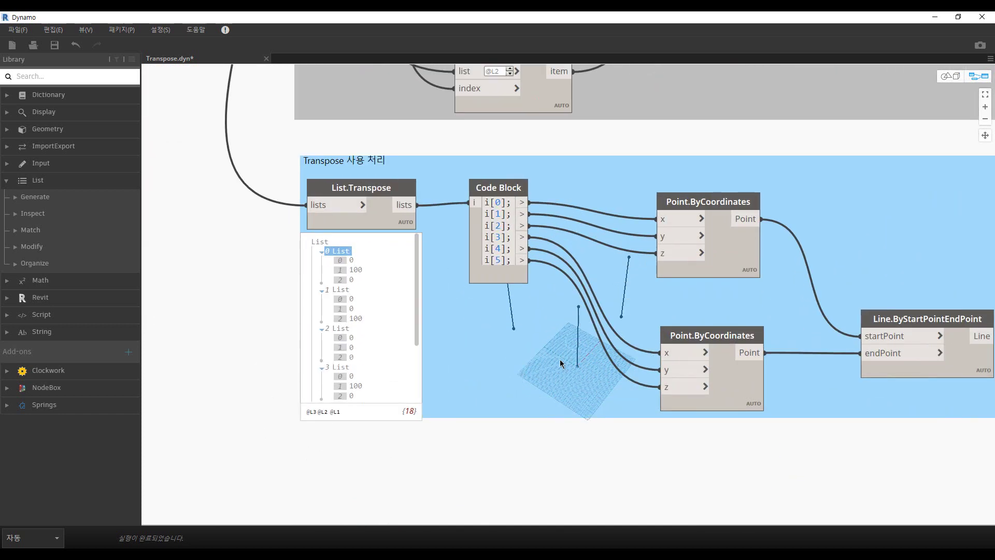
scroll(481, 356, "up", 3)
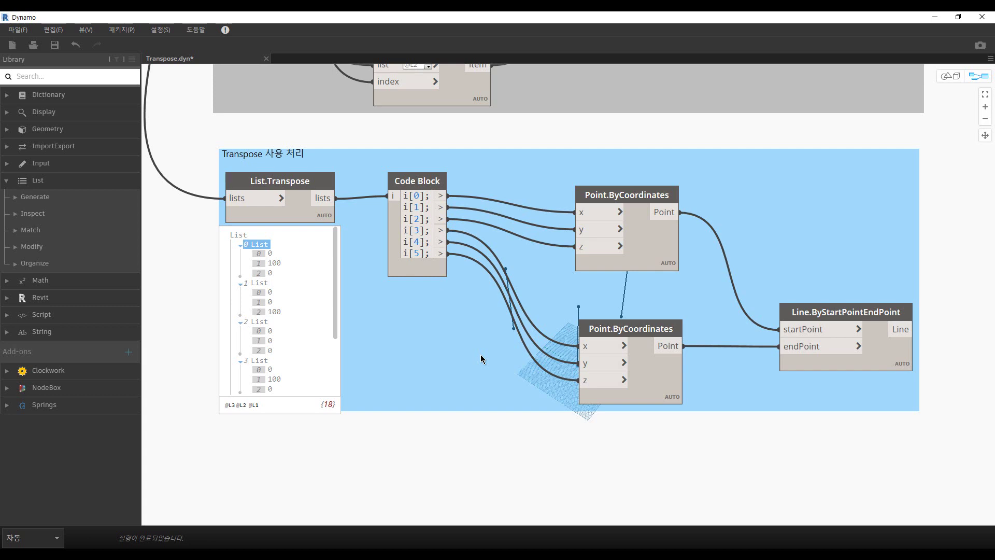
left_click(294, 183)
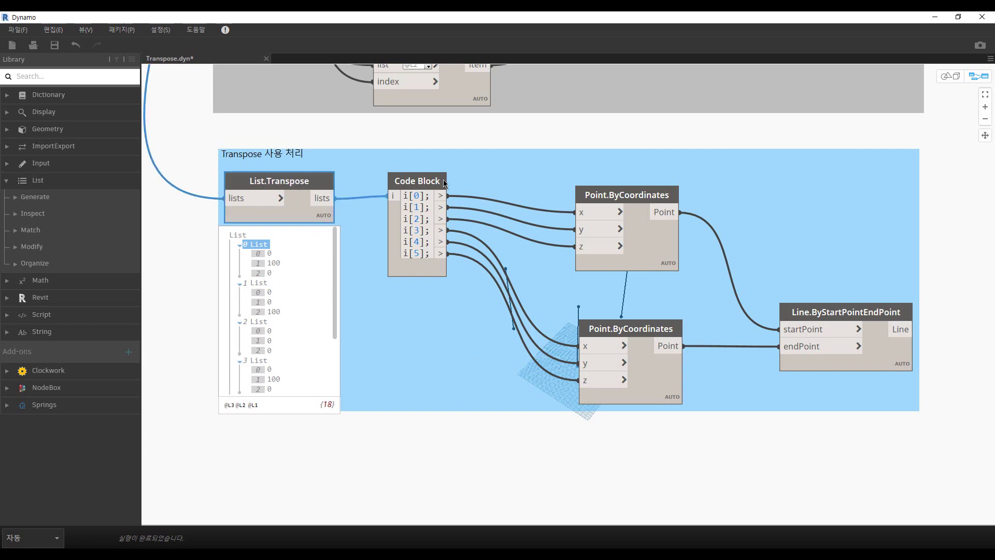
middle_click_drag(494, 171, 486, 347)
left_click(432, 249)
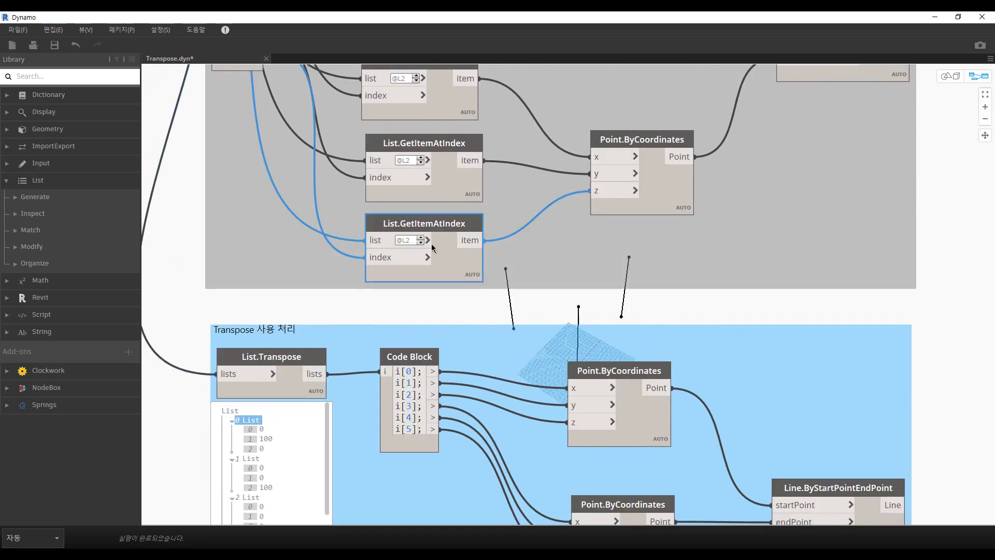
left_click(428, 241)
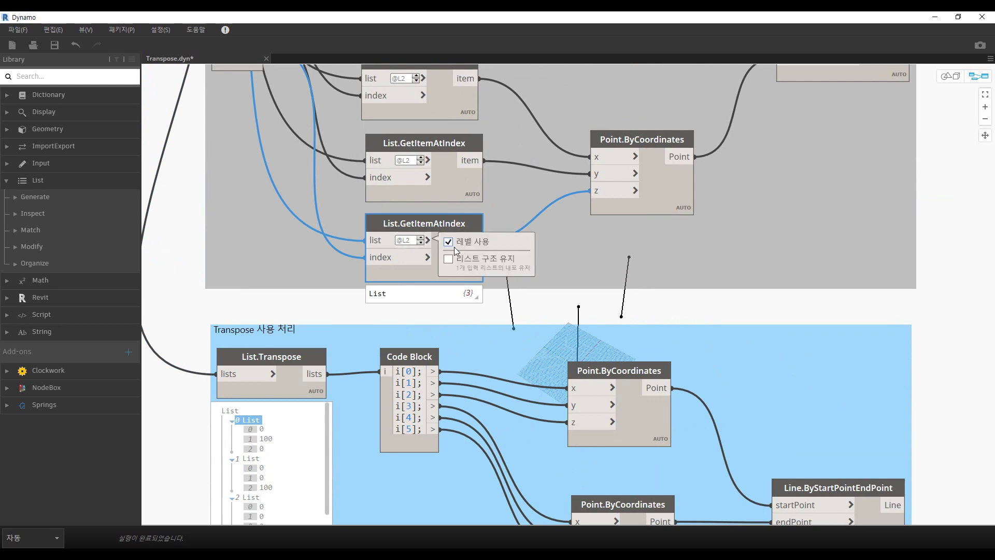
left_click(313, 289)
middle_click_drag(318, 182, 339, 296)
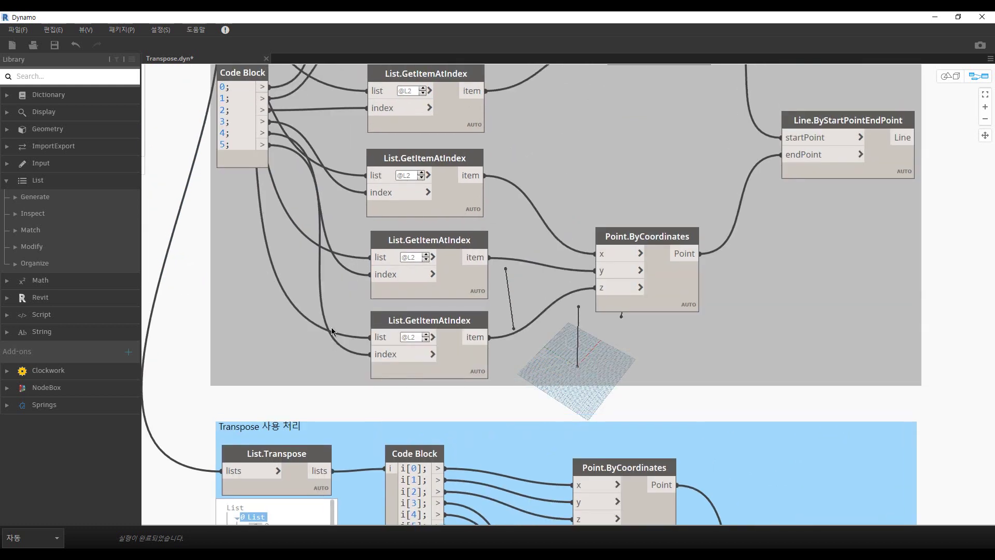
scroll(339, 296, "down", 2)
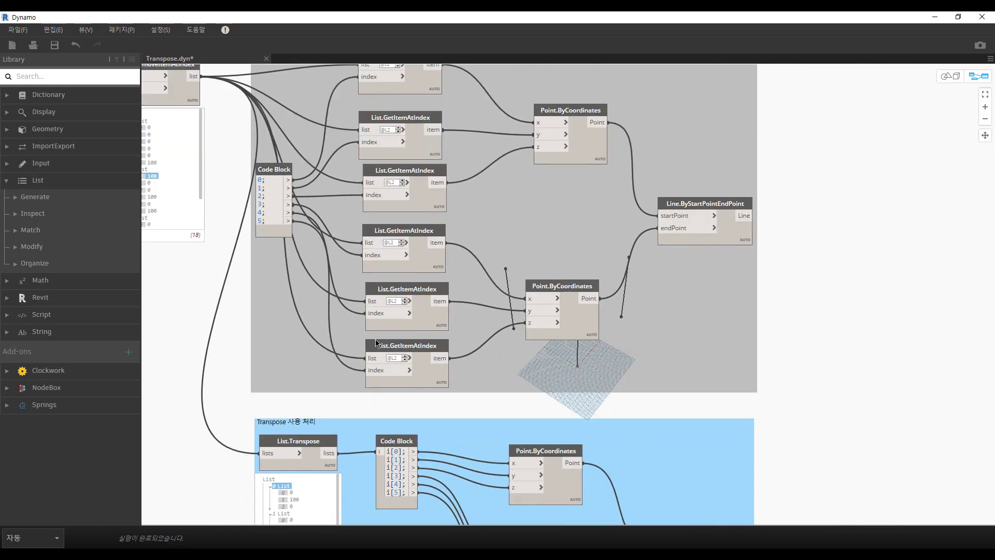
mouse_move(407, 362)
middle_click_drag(381, 348, 438, 225)
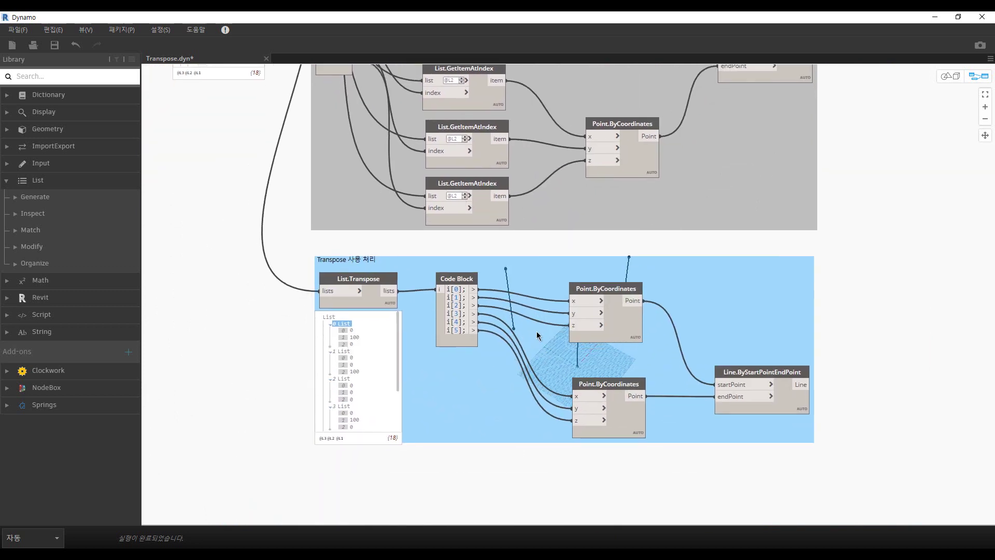
middle_click_drag(537, 331, 539, 295)
scroll(343, 276, "up", 2)
scroll(363, 253, "up", 3)
scroll(311, 256, "up", 3)
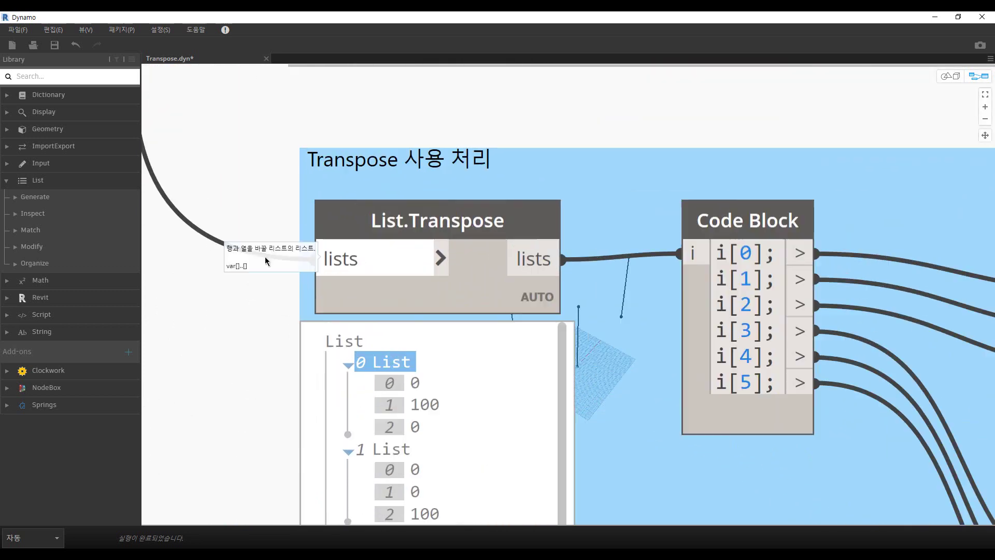
middle_click_drag(248, 286, 366, 286)
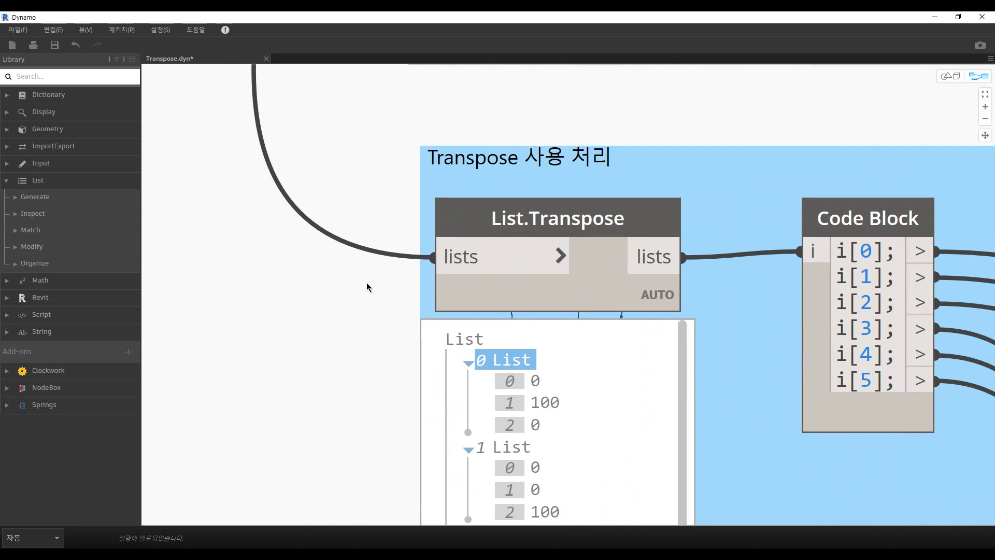
middle_click_drag(692, 126, 599, 151)
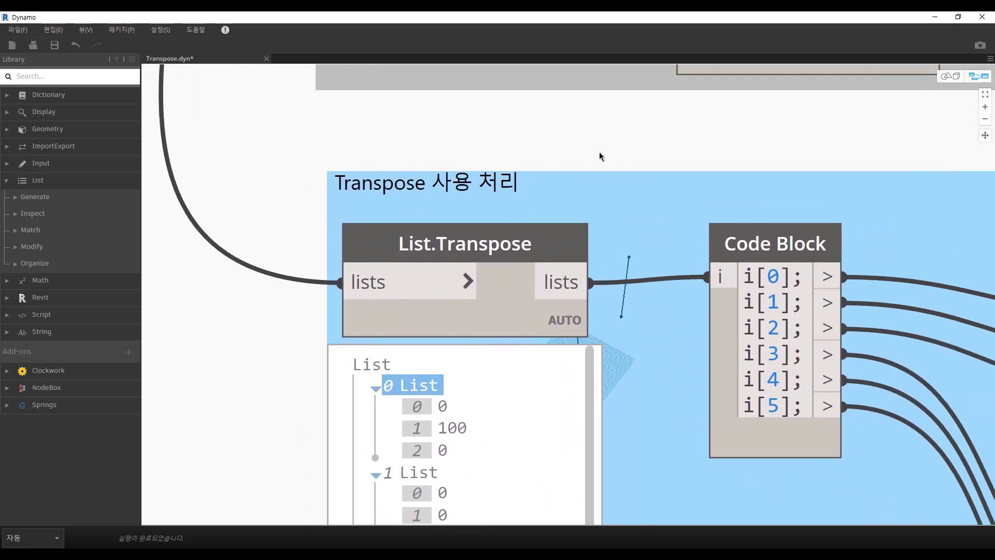